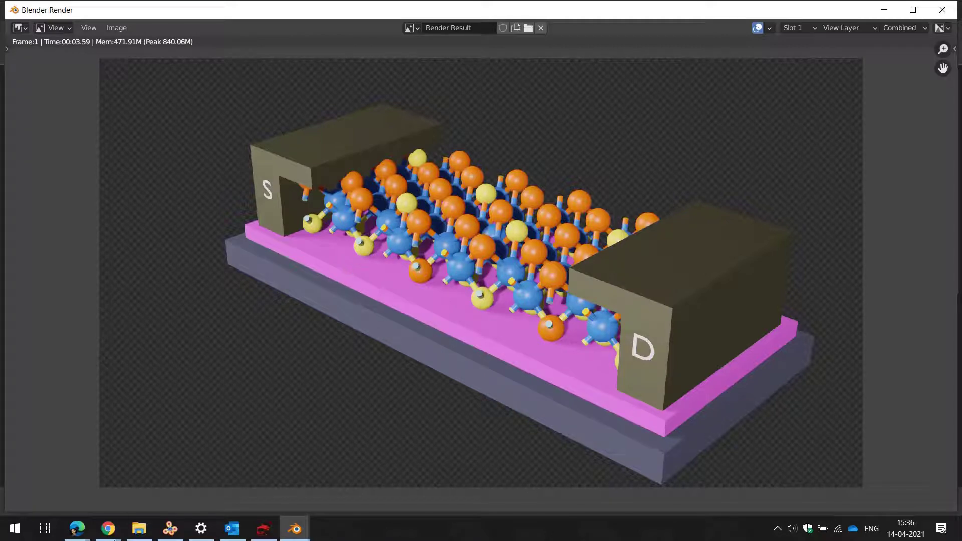
# Switch to the InPrivate Edge window and search the web for "mos2 cif file".
pyautogui.moveTo(76, 529)
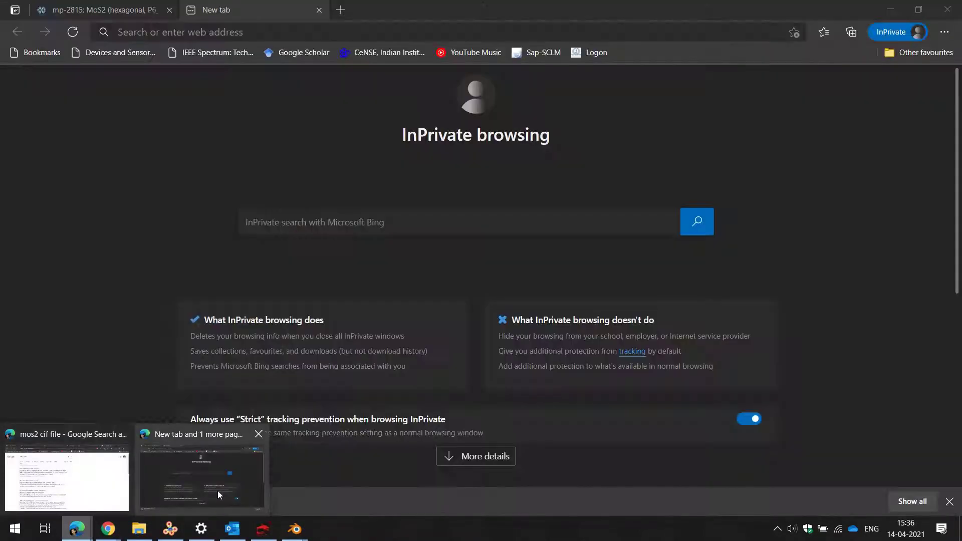
pyautogui.click(218, 493)
pyautogui.write('mos2 cif')
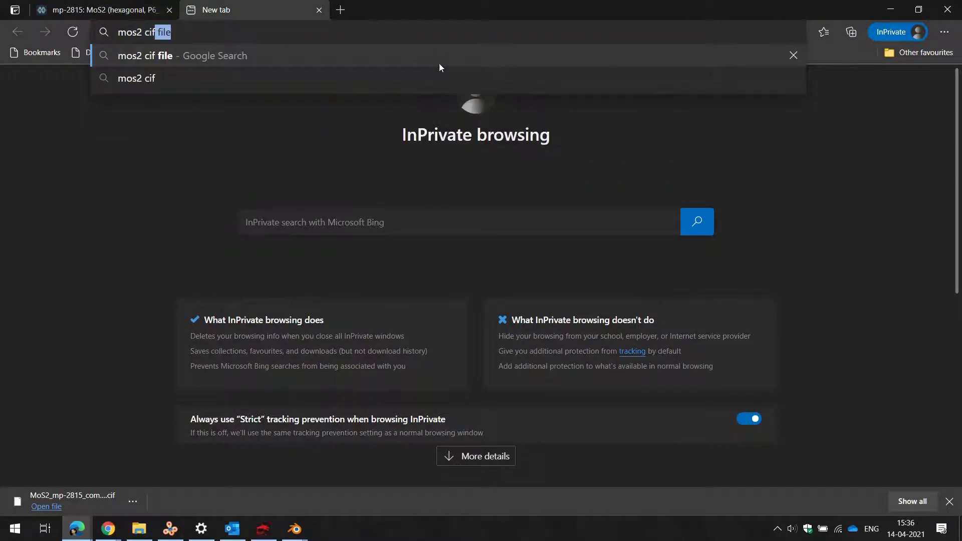
pyautogui.write(' file')
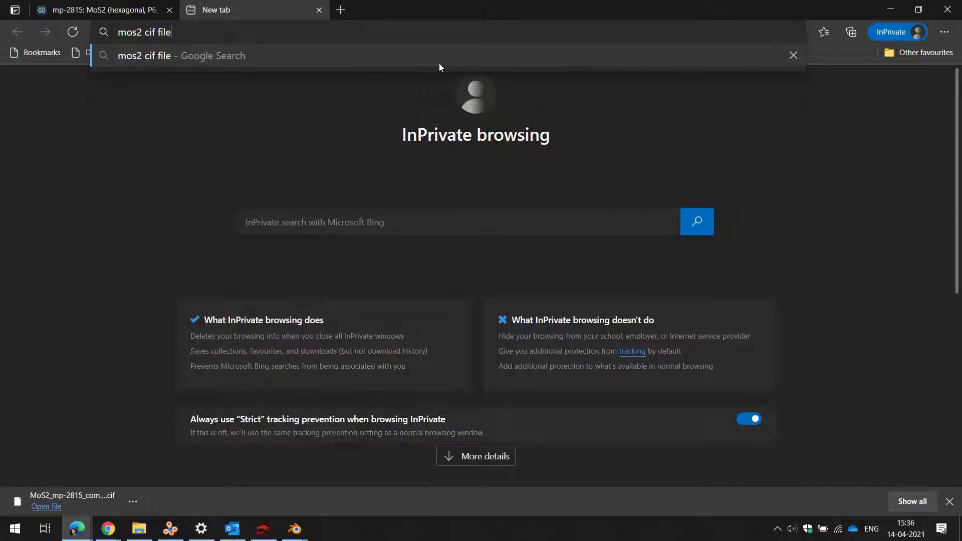
pyautogui.press('Return')
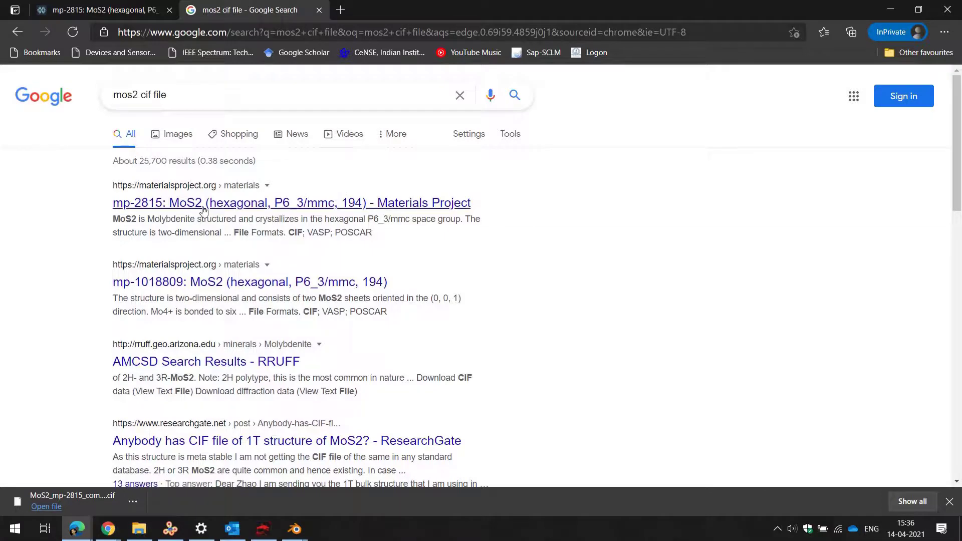
# Bring up the Materials Project page for MoS2 (mp-2815) and rotate its crystal structure to inspect the unit cell.
pyautogui.click(102, 10)
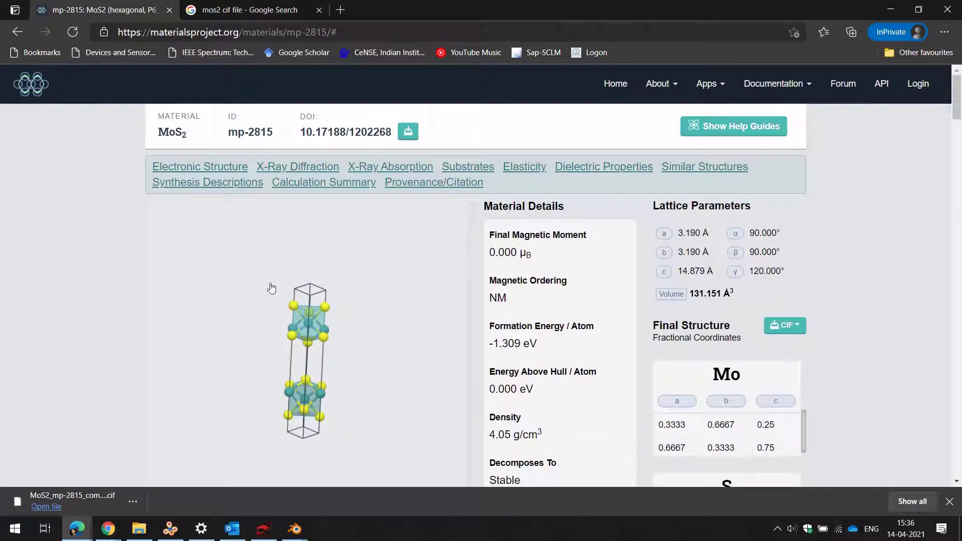
pyautogui.scroll(-7, 854, 195)
pyautogui.scroll(5, 554, 240)
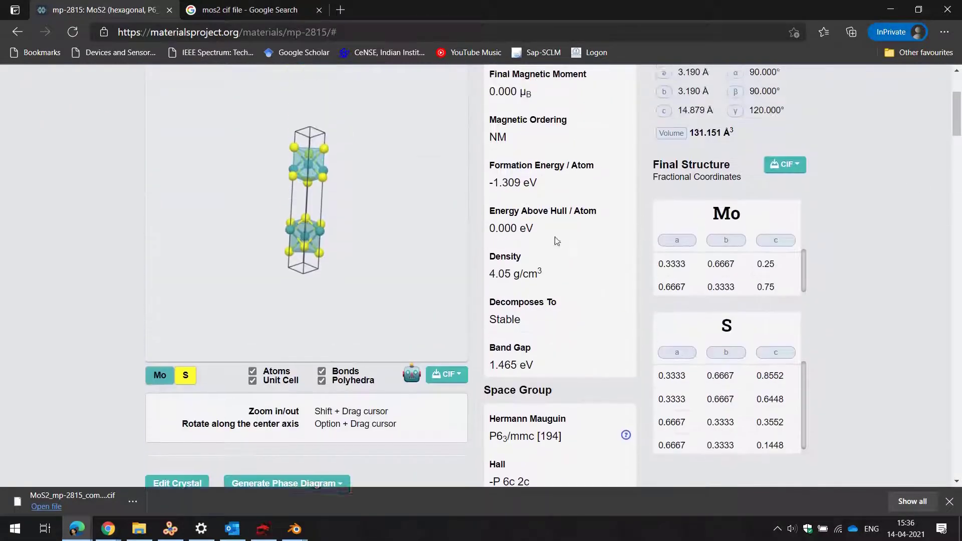
pyautogui.scroll(-1, 278, 190)
pyautogui.moveTo(278, 190); pyautogui.dragTo(446, 203)
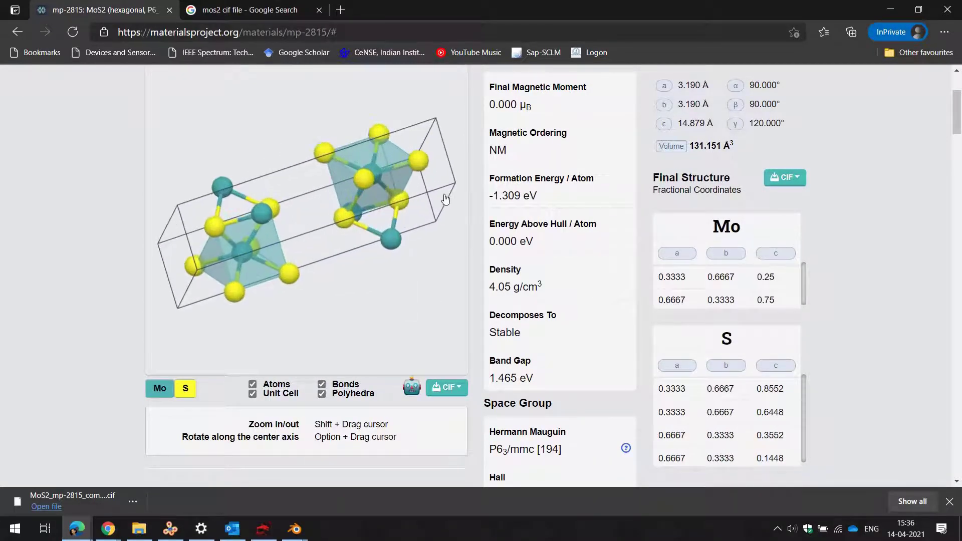
# Download the Computed CIF file of the MoS2 structure.
pyautogui.scroll(1, 952, 190)
pyautogui.scroll(2, 953, 190)
pyautogui.scroll(-6, 952, 190)
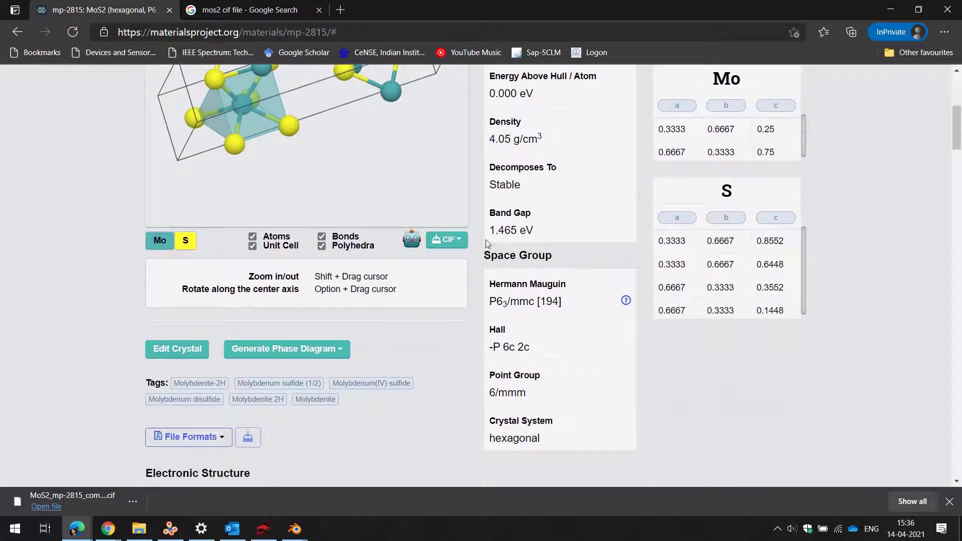
pyautogui.scroll(6, 472, 204)
pyautogui.scroll(-6, 472, 204)
pyautogui.click(447, 240)
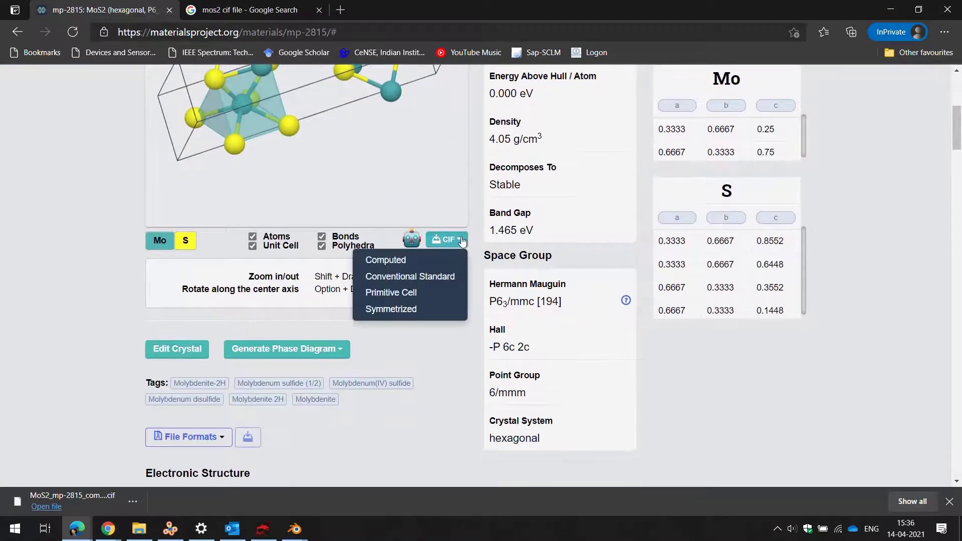
pyautogui.click(382, 260)
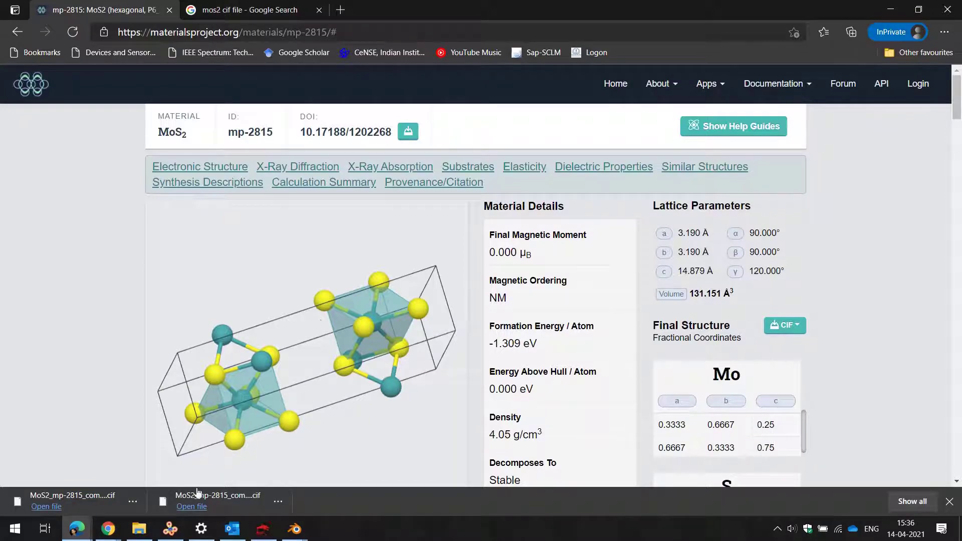
# Switch to VESTA and open MoS2_mp-2815_conventional_standard.pdb from the Desktop.
pyautogui.click(170, 529)
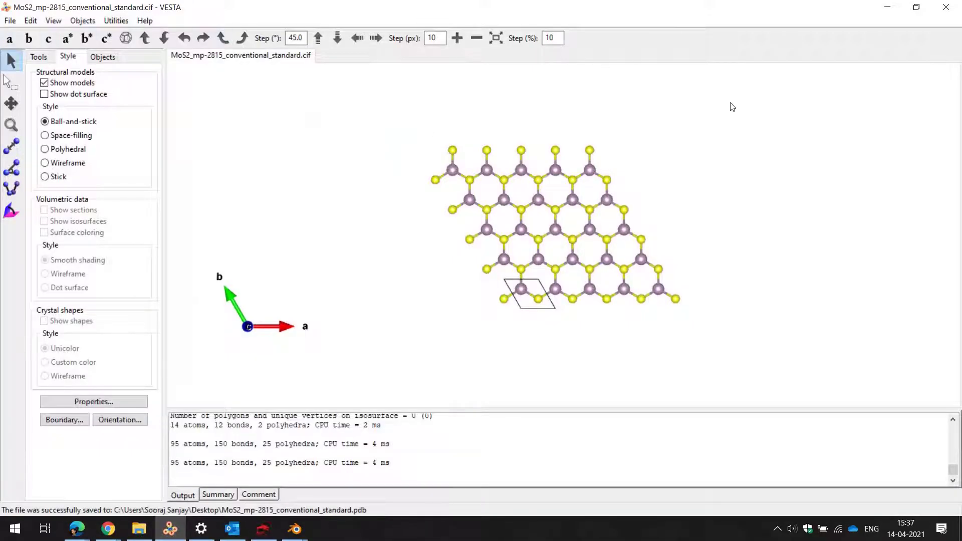
pyautogui.scroll(1, 590, 211)
pyautogui.scroll(-2, 590, 211)
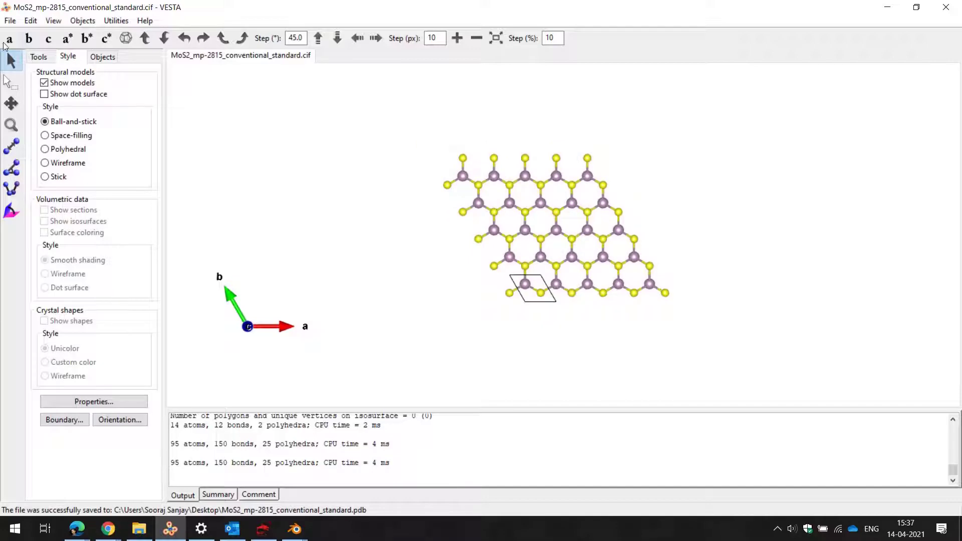
pyautogui.click(10, 21)
pyautogui.click(50, 67)
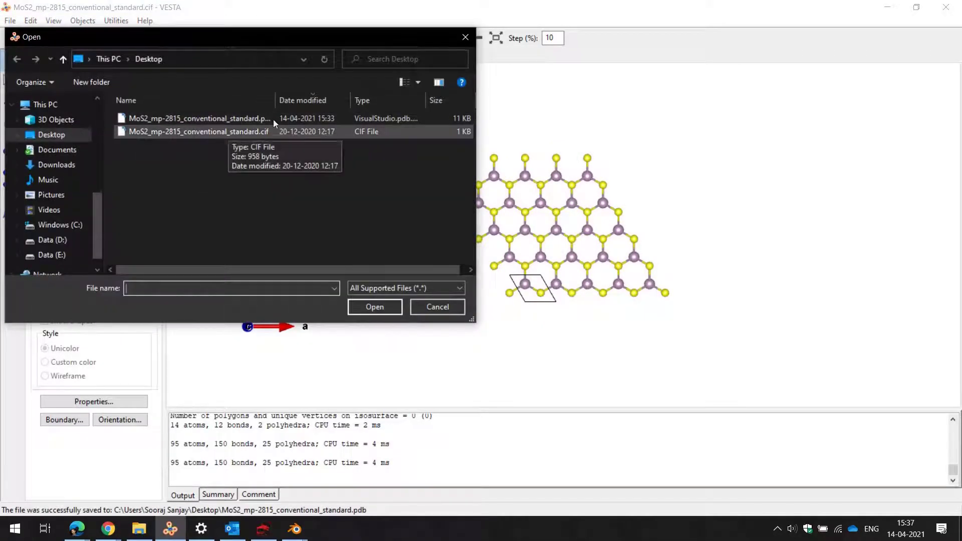
pyautogui.doubleClick(240, 119)
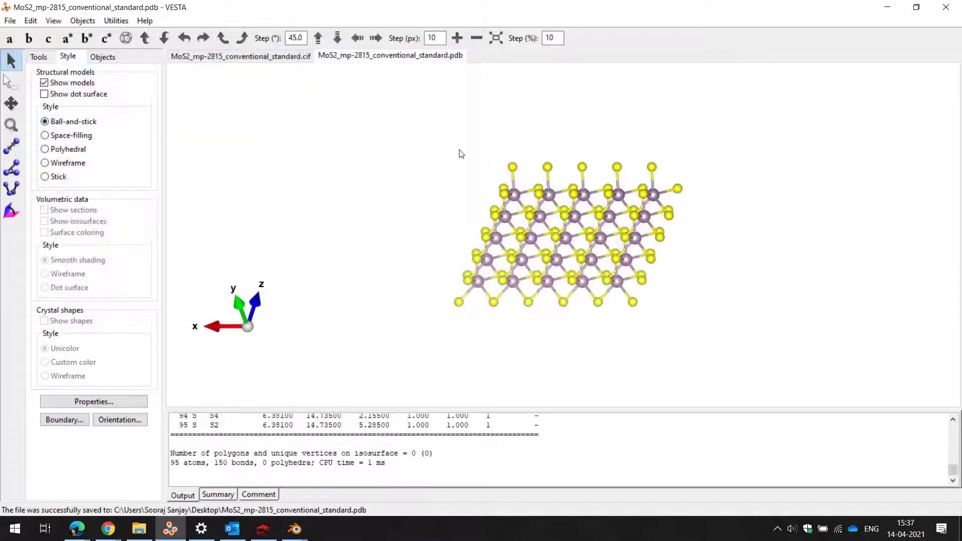
# Compare the open CIF and PDB versions of the MoS2 structure, ending on the CIF model.
pyautogui.click(245, 56)
pyautogui.click(387, 56)
pyautogui.click(235, 58)
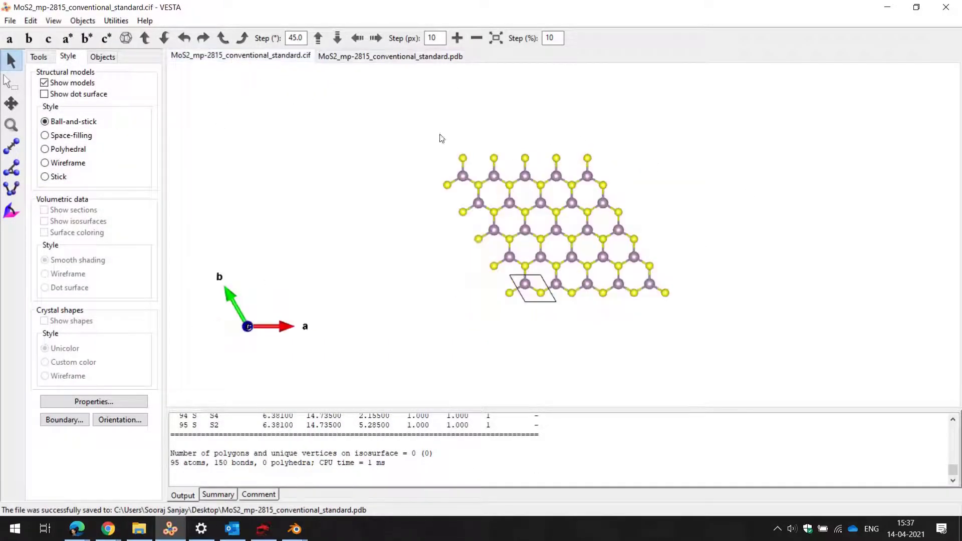
pyautogui.scroll(2, 470, 125)
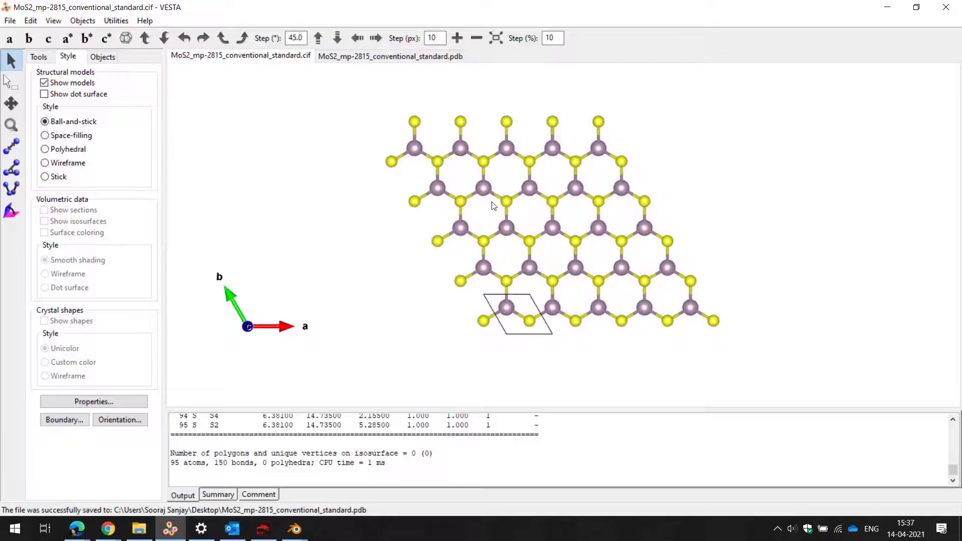
# Open MoS2_mp-2815_conventional_standard.cif from the Desktop and rotate the unit cell to an angled view.
pyautogui.click(12, 23)
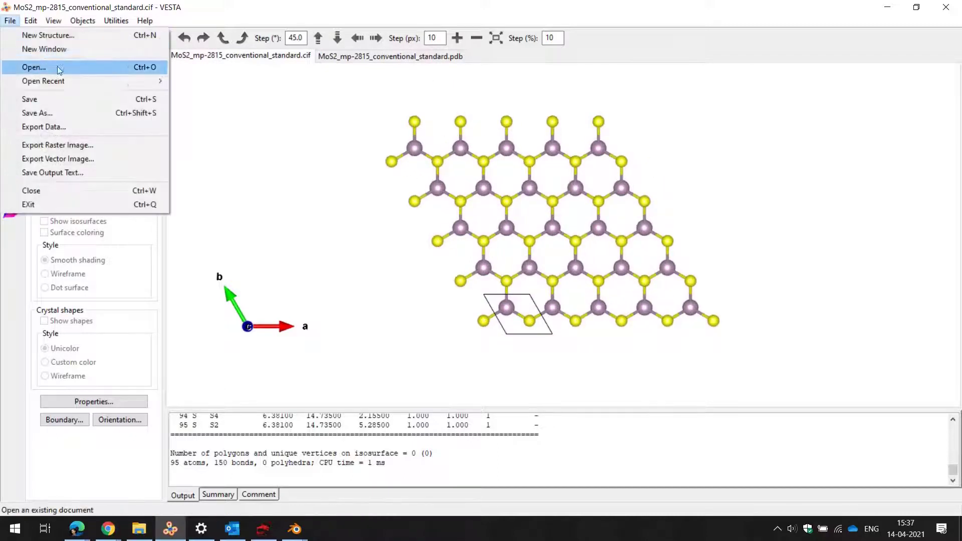
pyautogui.click(141, 104)
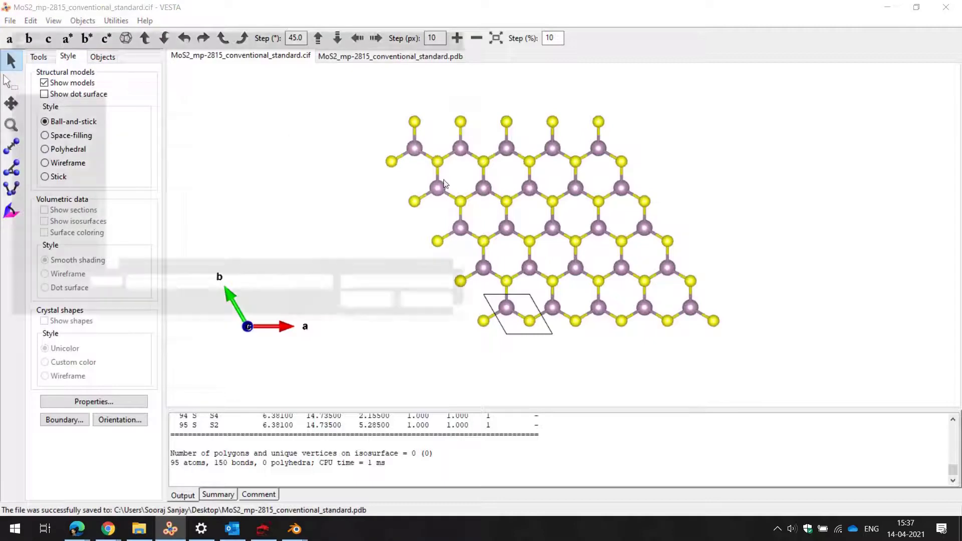
pyautogui.doubleClick(265, 131)
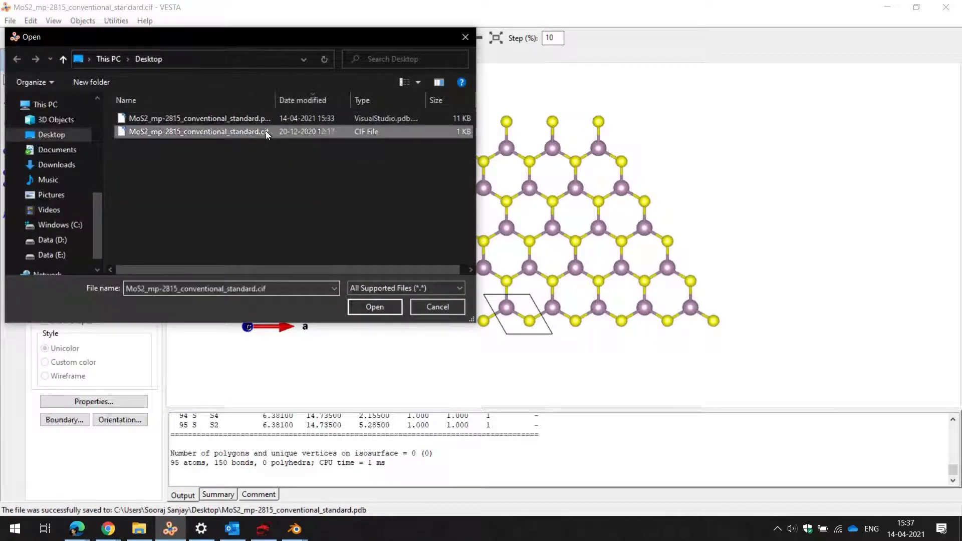
pyautogui.moveTo(608, 208); pyautogui.dragTo(525, 311)
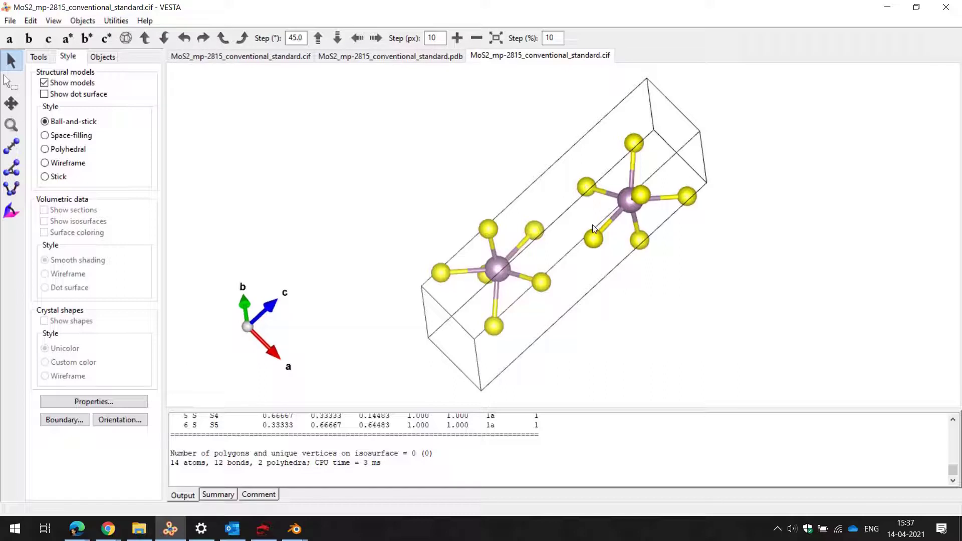
# Set the boundary's maximum fractional coordinates to x 5, y 5 and z 0.5 and apply them.
pyautogui.click(83, 21)
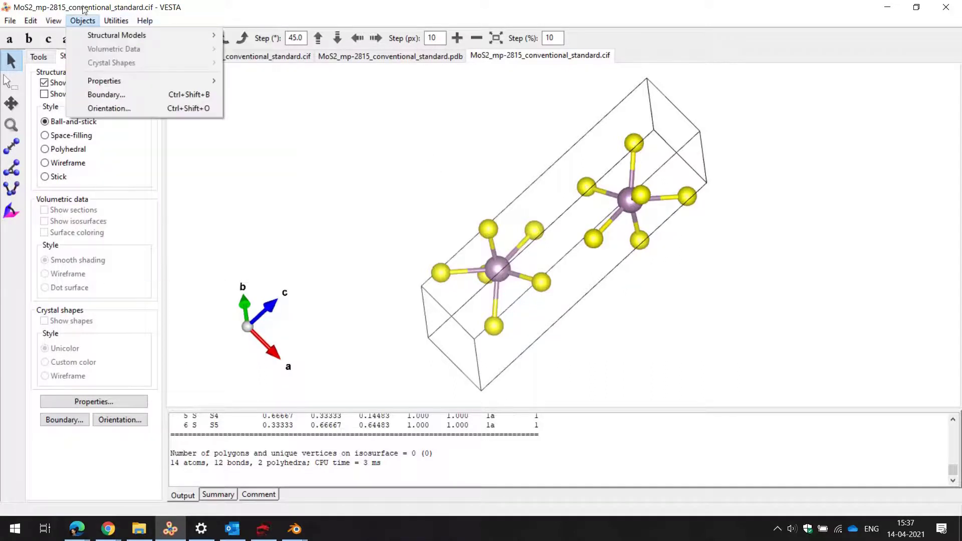
pyautogui.click(106, 95)
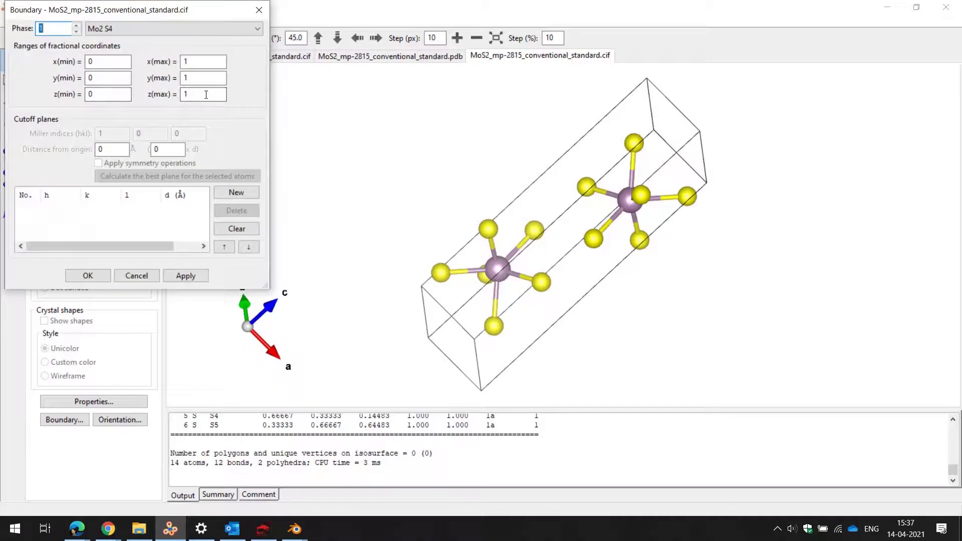
pyautogui.doubleClick(206, 94)
pyautogui.write('0.5')
pyautogui.click(109, 61)
pyautogui.press('Tab')
pyautogui.write('5')
pyautogui.moveTo(211, 79); pyautogui.dragTo(122, 82)
pyautogui.write('5')
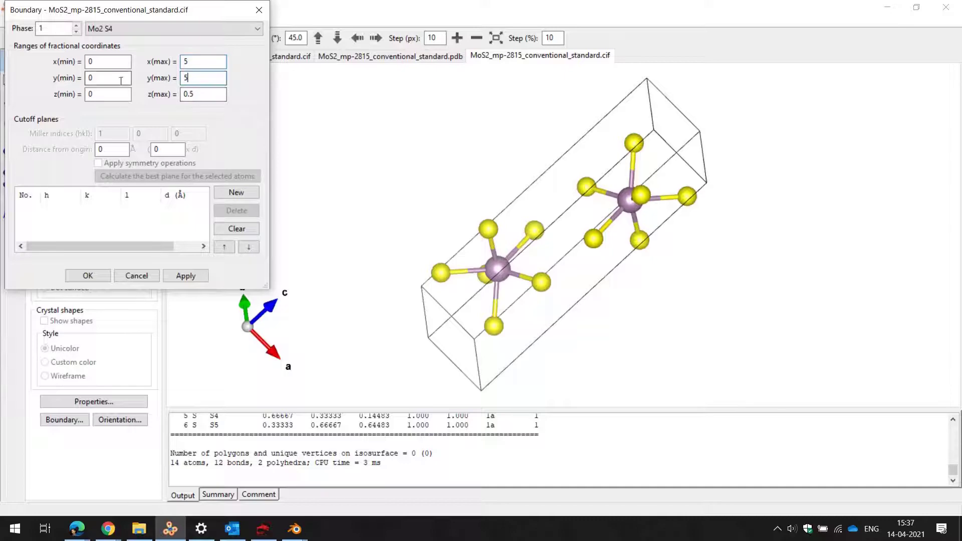
pyautogui.click(186, 275)
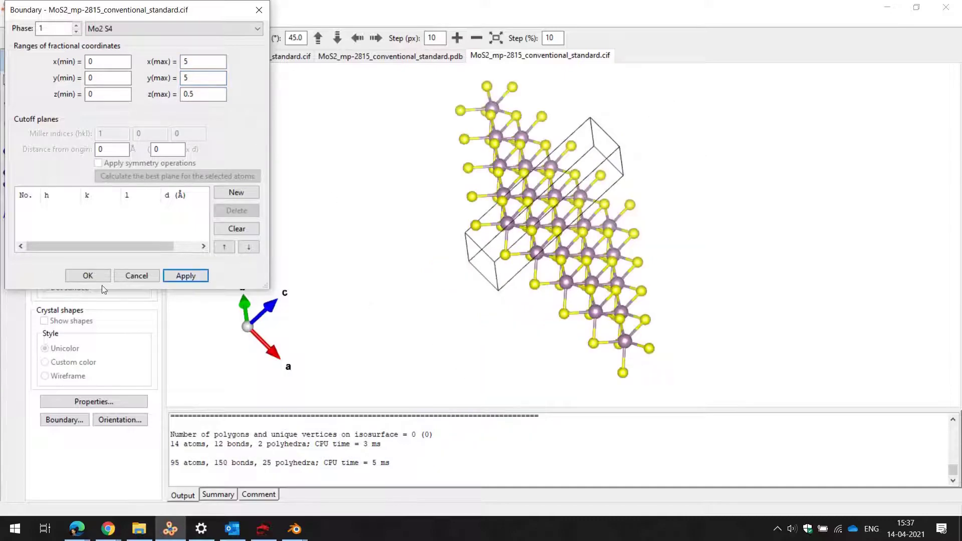
pyautogui.click(84, 276)
# View the expanded MoS2 layer along the a, b and c axes, finishing with the c-axis view.
pyautogui.moveTo(650, 197); pyautogui.dragTo(542, 288)
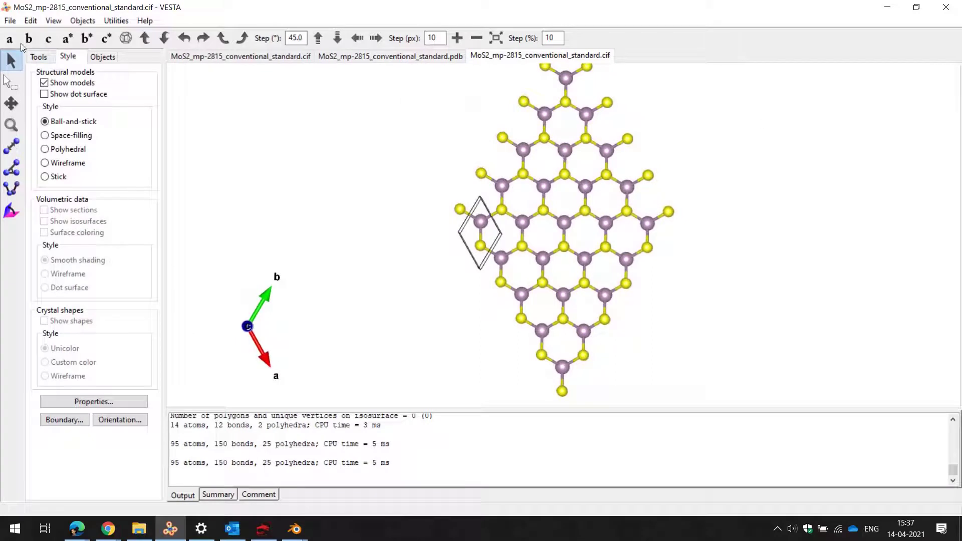
pyautogui.click(9, 40)
pyautogui.click(29, 38)
pyautogui.click(48, 39)
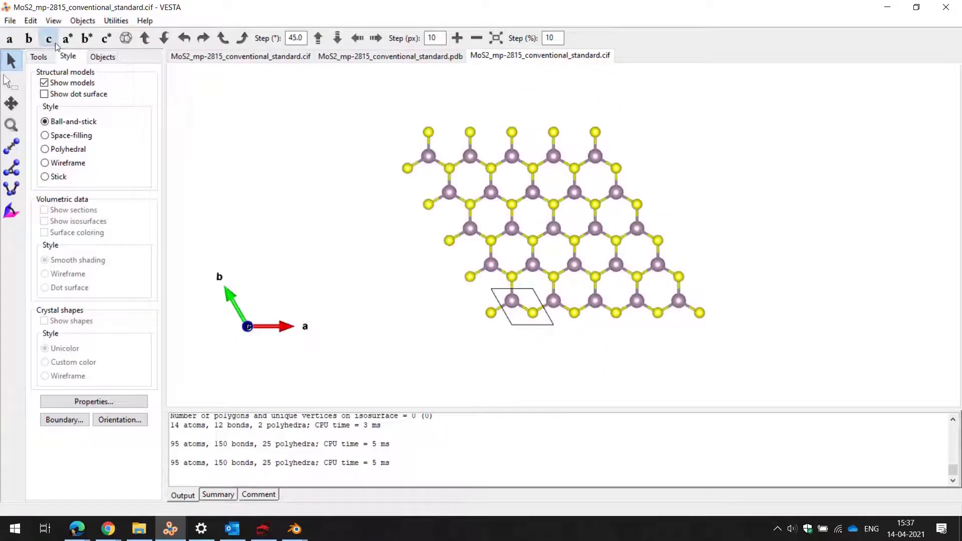
pyautogui.scroll(1, 654, 210)
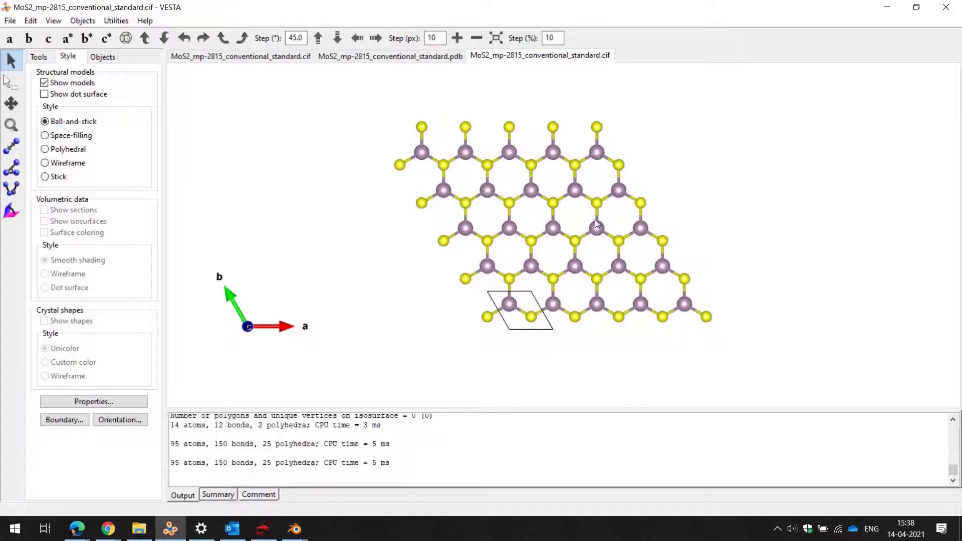
pyautogui.scroll(4, 595, 219)
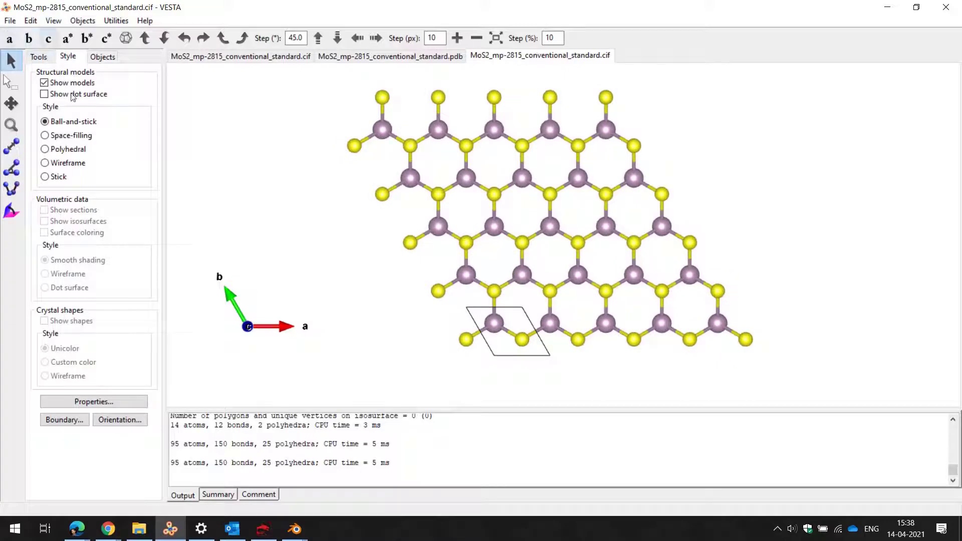
# Preview the space-filling, polyhedral, wireframe and stick styles, and return the model to ball-and-stick.
pyautogui.click(46, 135)
pyautogui.click(45, 149)
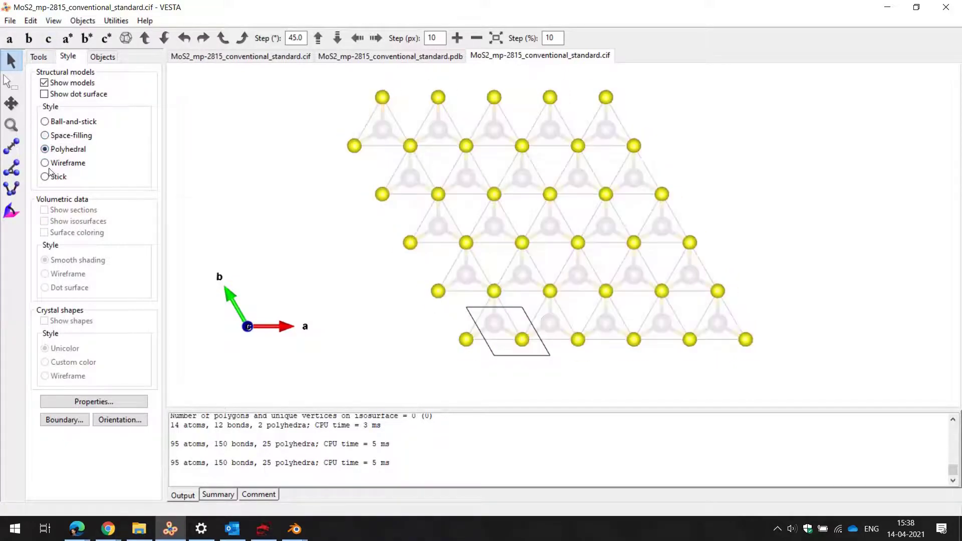
pyautogui.click(45, 163)
pyautogui.click(45, 176)
pyautogui.click(45, 163)
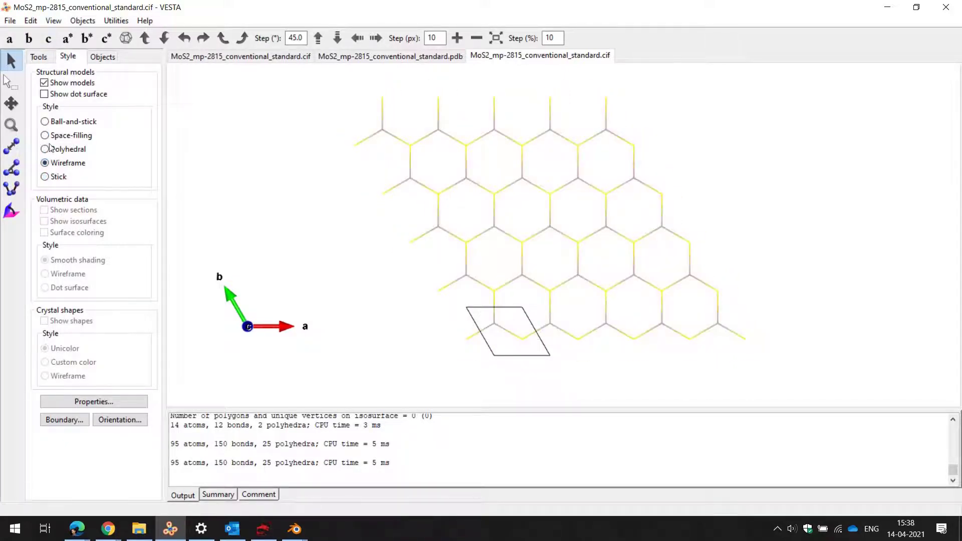
pyautogui.click(46, 121)
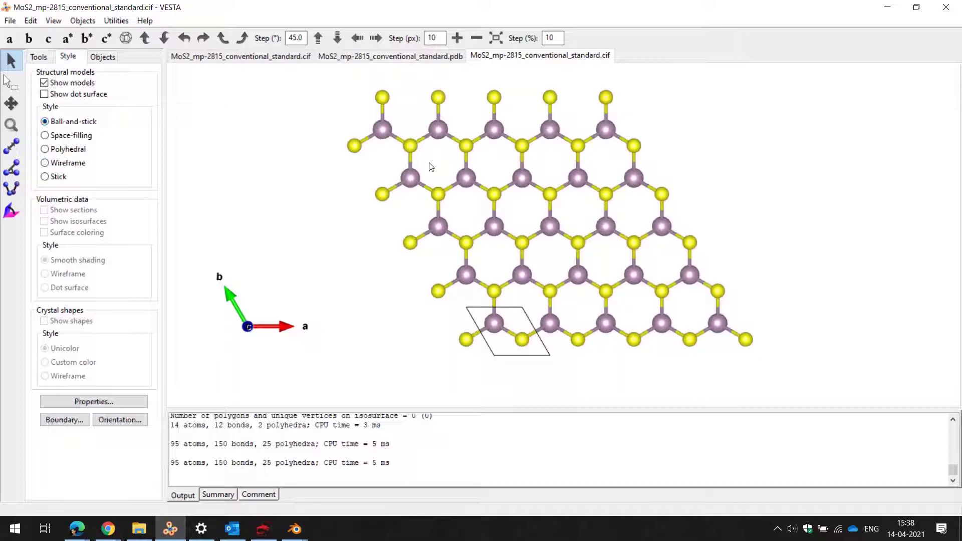
pyautogui.scroll(8, 492, 174)
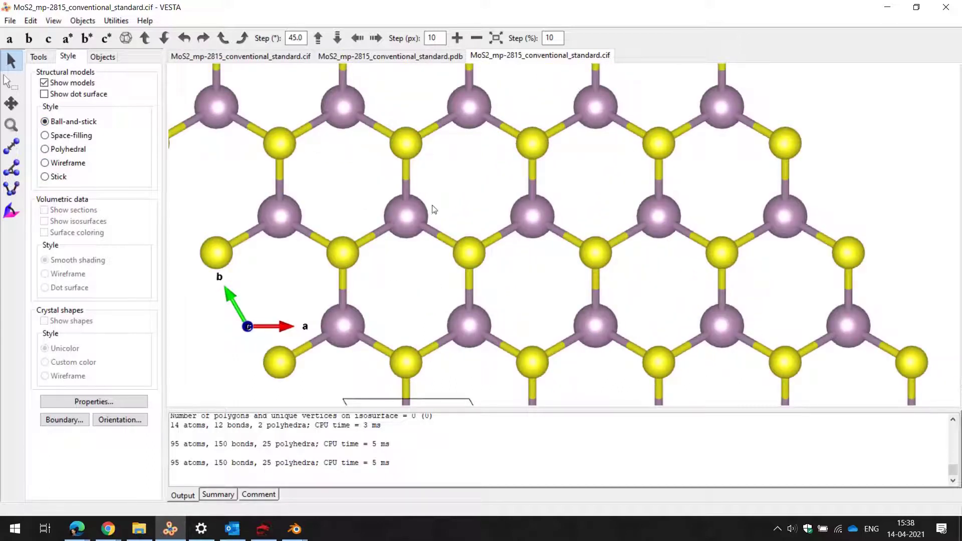
pyautogui.scroll(-8, 496, 297)
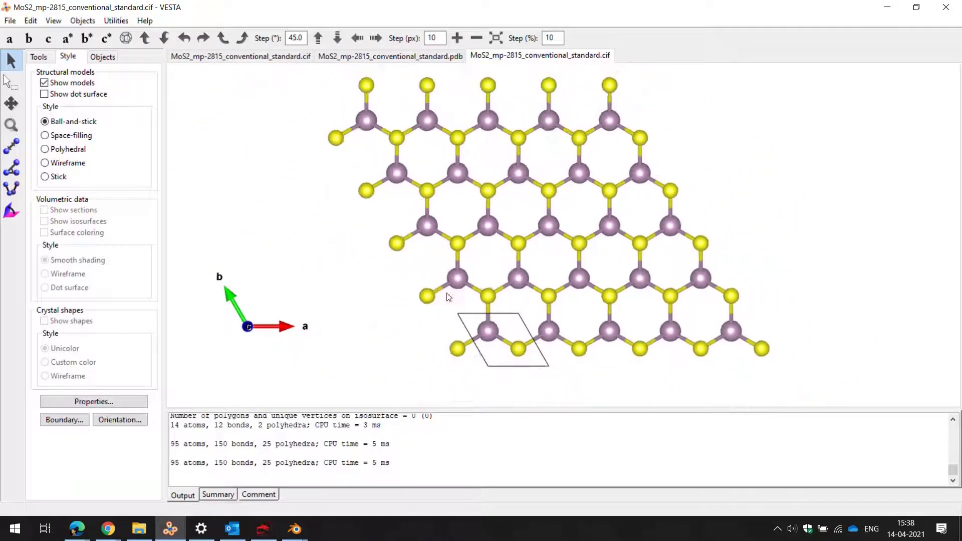
pyautogui.scroll(-1, 449, 297)
pyautogui.click(10, 20)
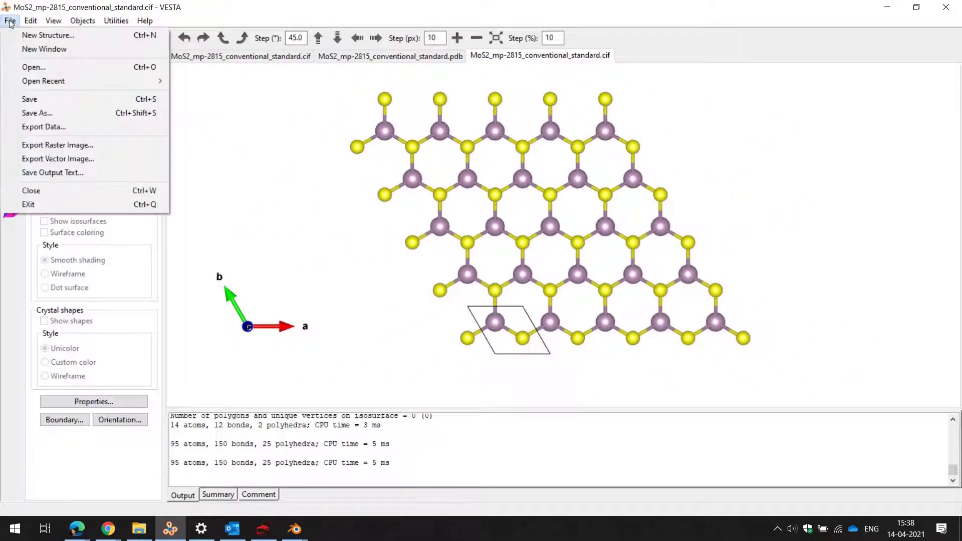
pyautogui.click(74, 128)
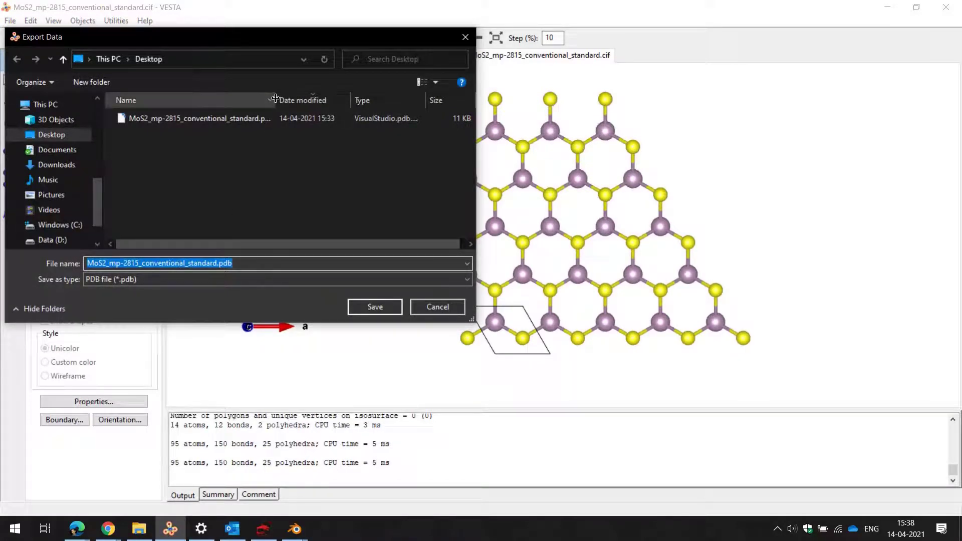
pyautogui.moveTo(275, 98); pyautogui.dragTo(359, 98)
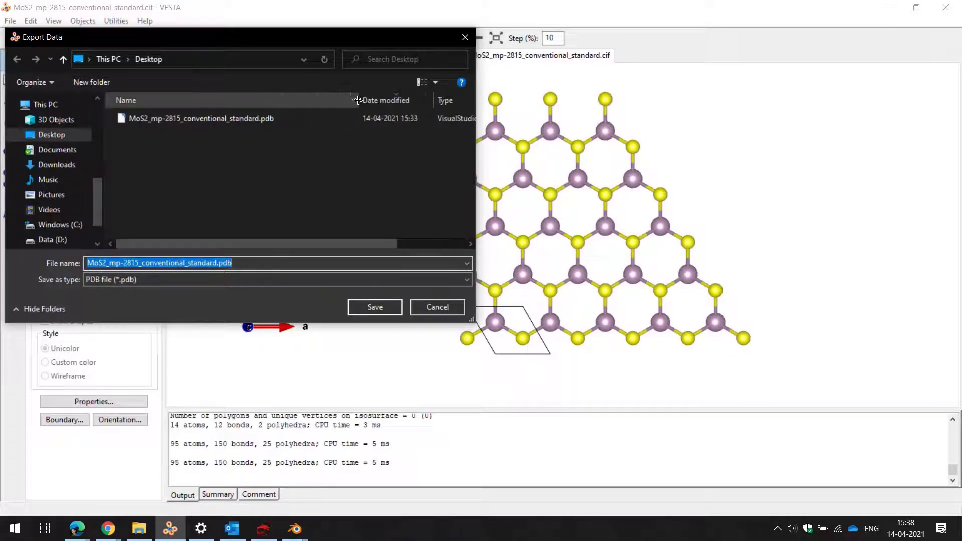
pyautogui.click(443, 312)
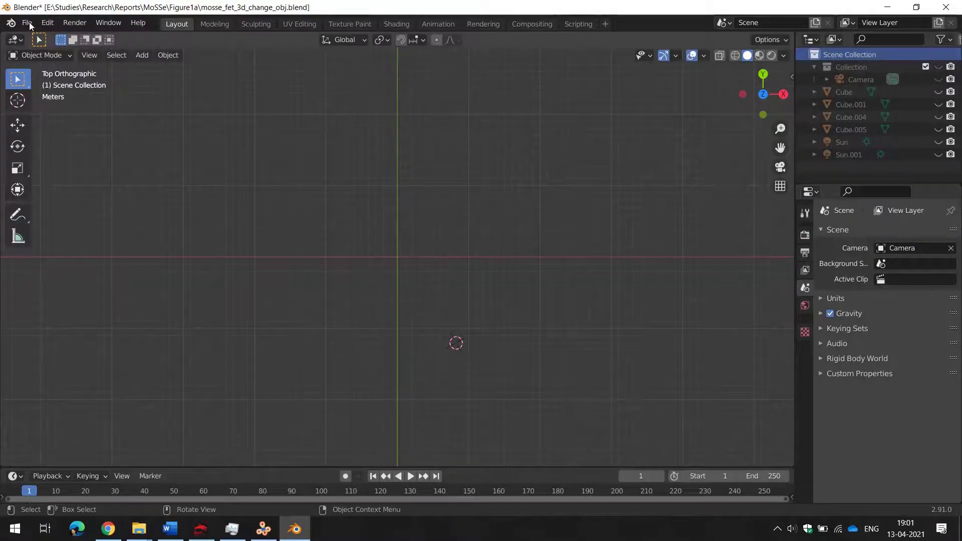
# Switch to Blender, choose P00_MoSSe_10x10.pdb for a Protein Data Bank import and set the ball type to Mesh.
pyautogui.click(27, 23)
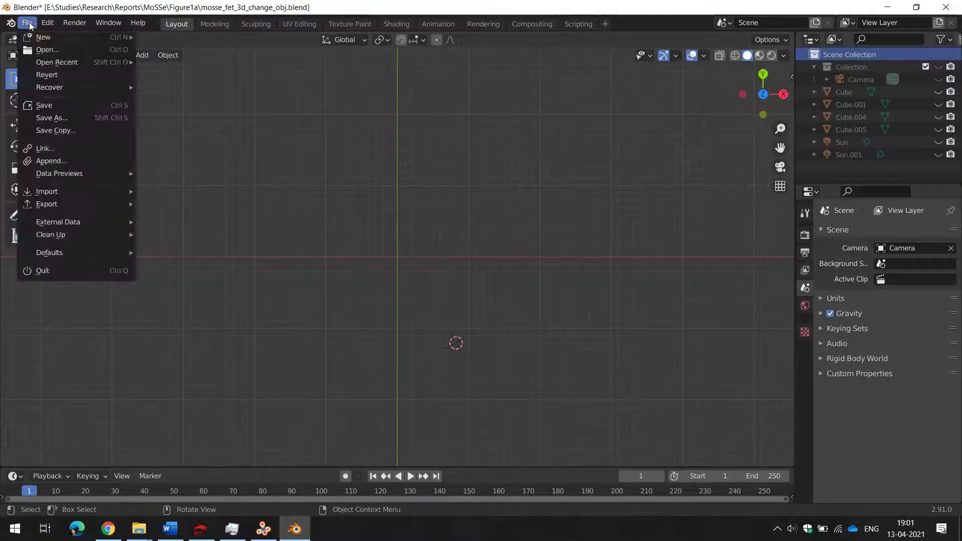
pyautogui.moveTo(120, 191)
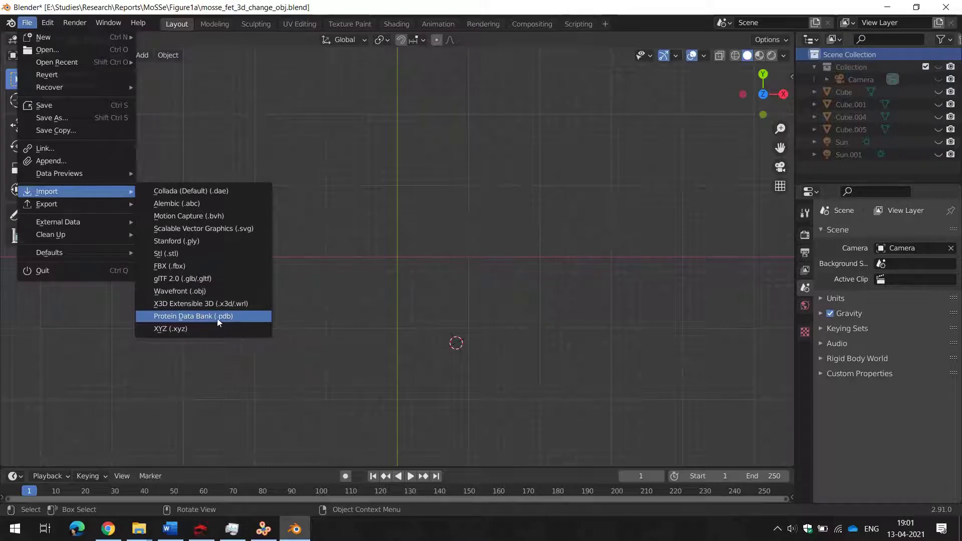
pyautogui.click(245, 318)
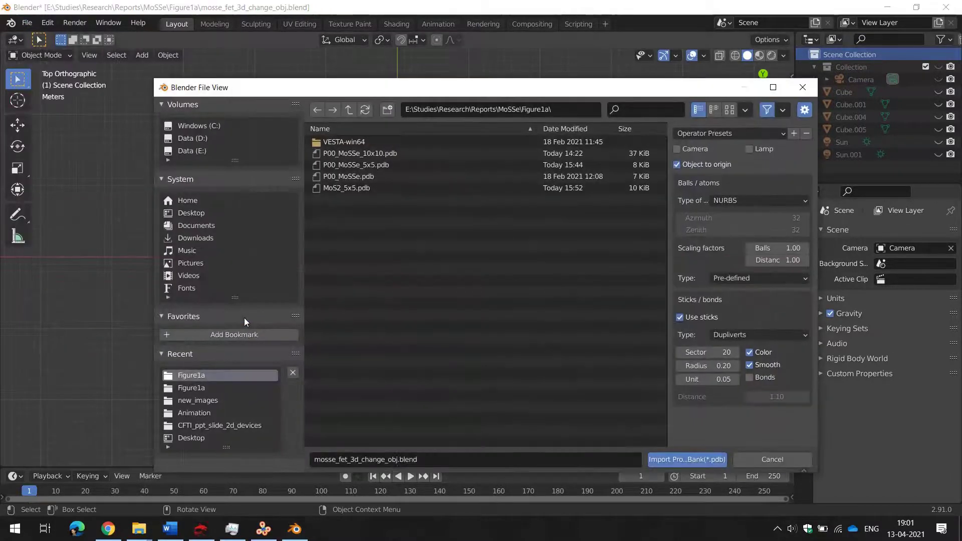
pyautogui.click(422, 156)
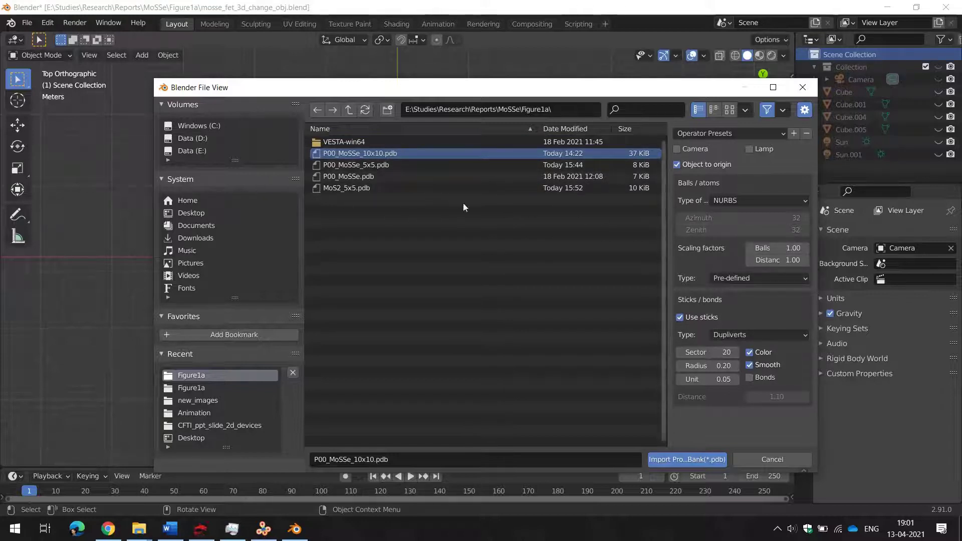
pyautogui.click(805, 201)
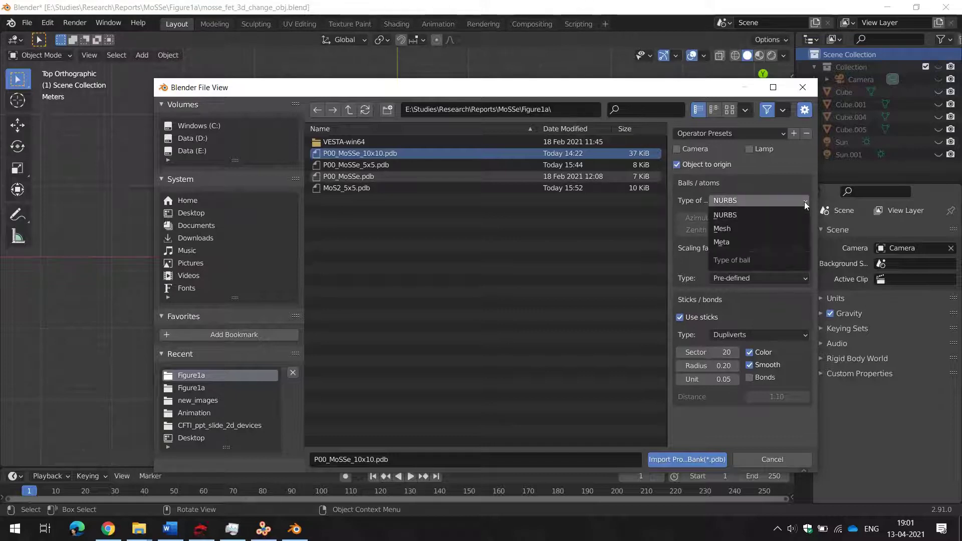
pyautogui.click(737, 228)
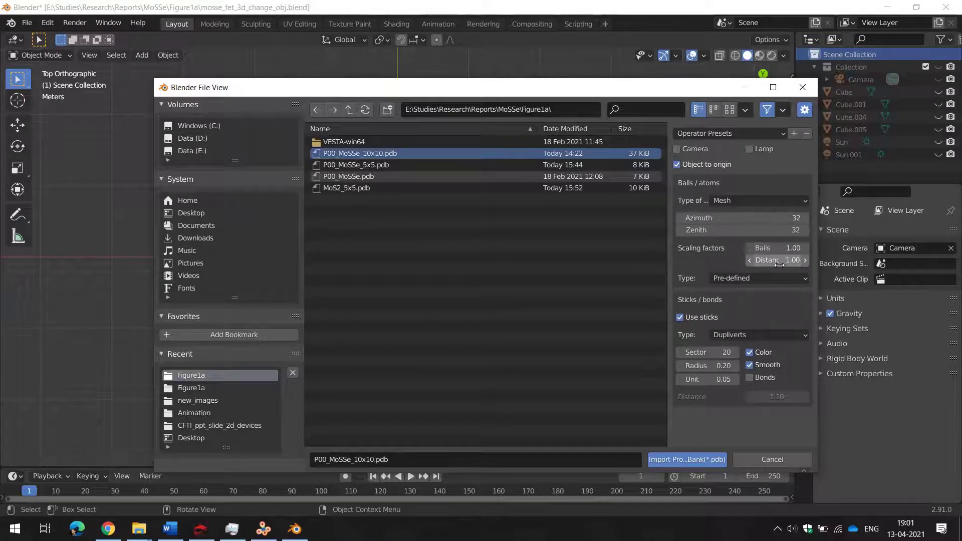
# Set the balls scaling factor to 0.7 and import the PDB file.
pyautogui.click(795, 251)
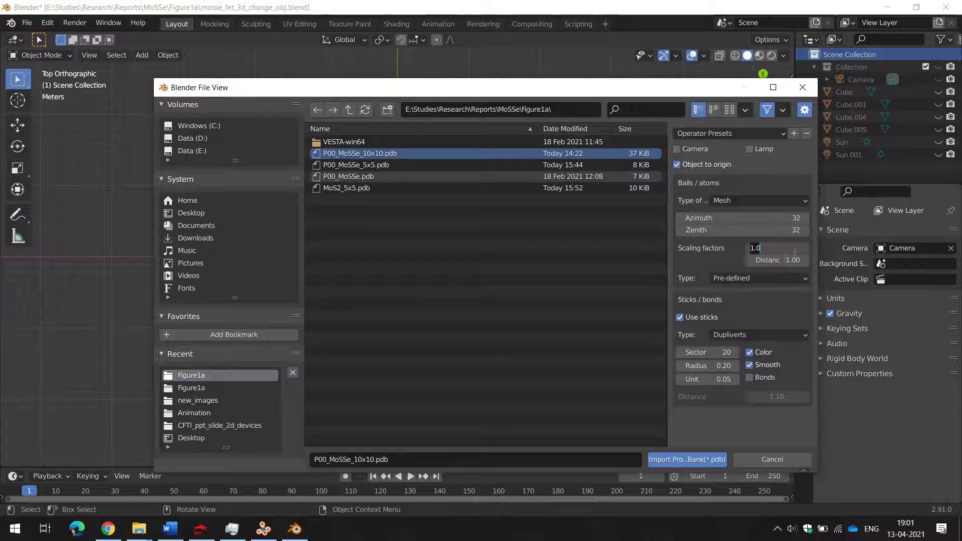
pyautogui.write('0.7')
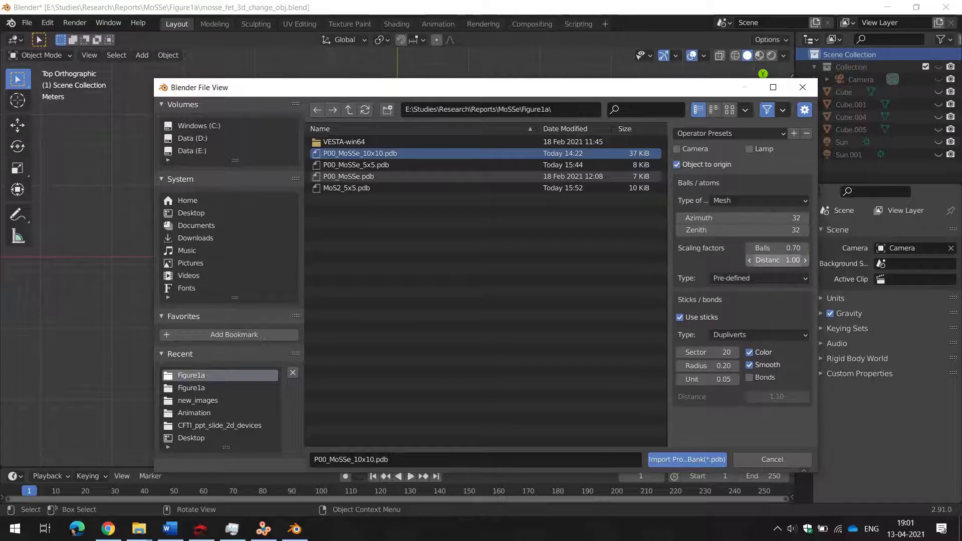
pyautogui.press('Return')
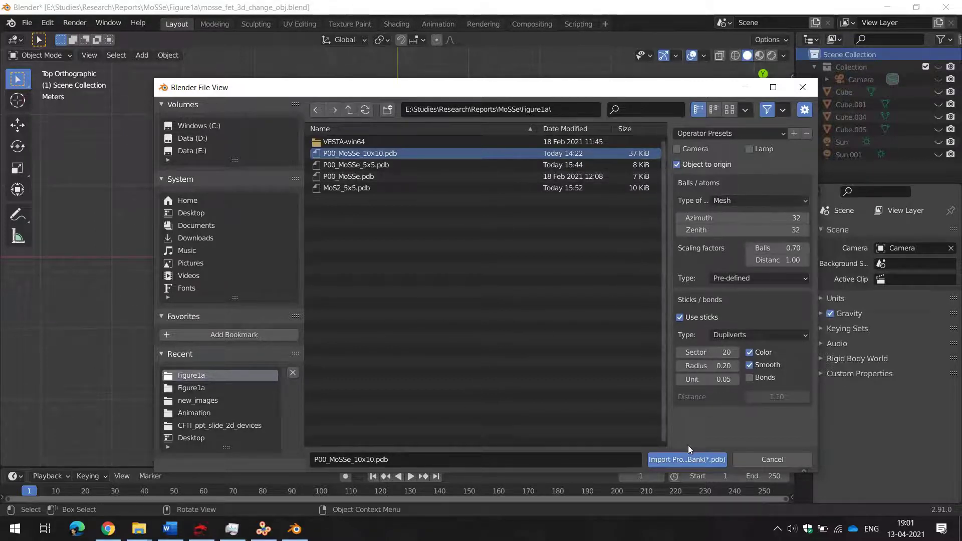
pyautogui.click(701, 460)
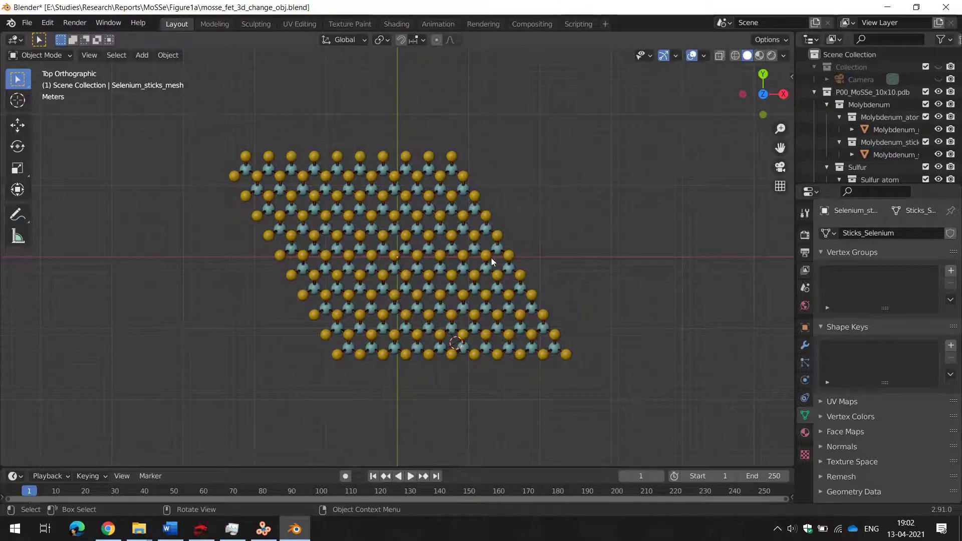
# Try selecting single molybdenum and selenium atoms near the lower-right corner of the imported sheet.
pyautogui.click(552, 344)
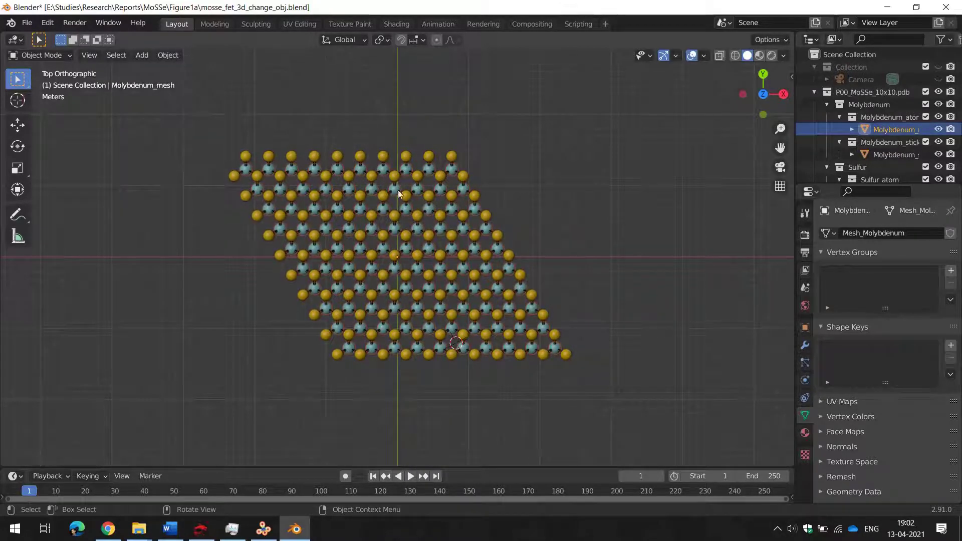
pyautogui.click(583, 365)
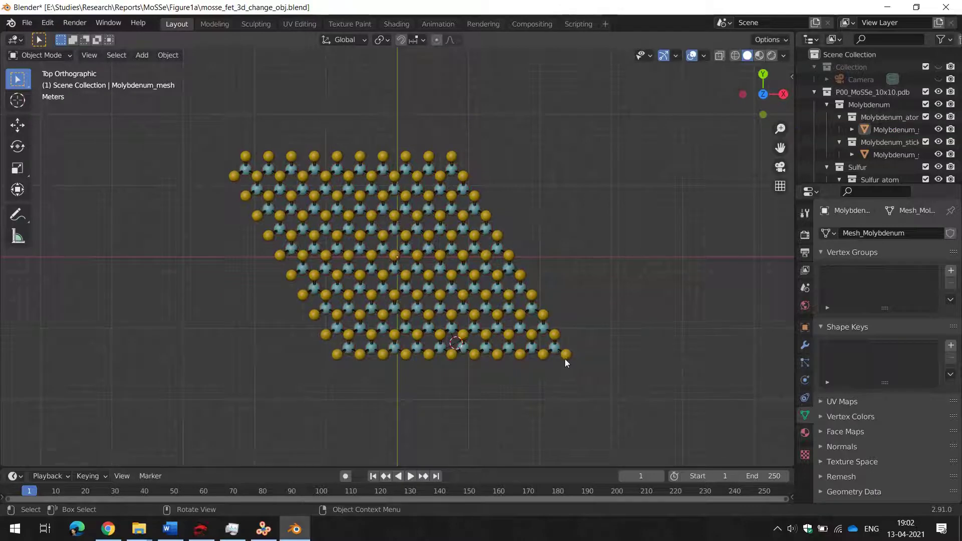
pyautogui.click(565, 354)
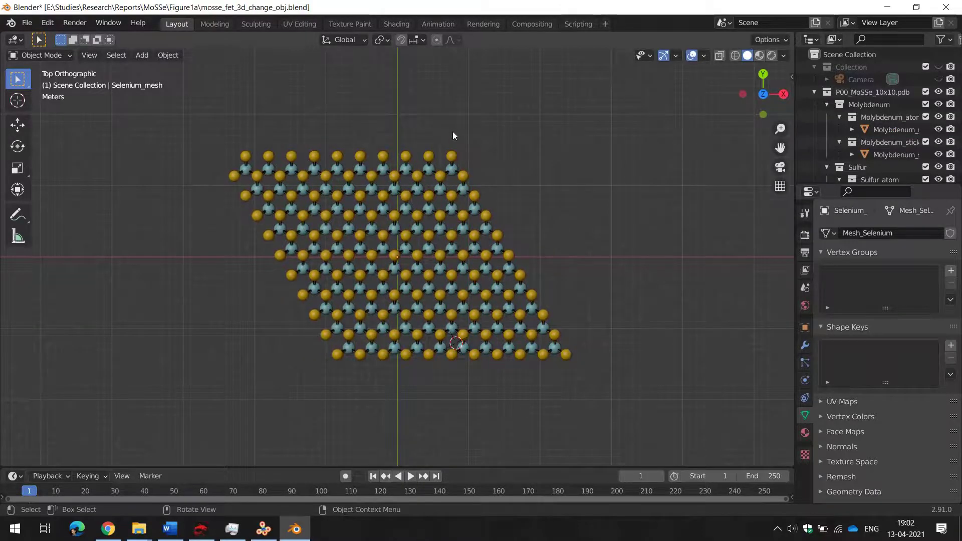
pyautogui.moveTo(453, 131); pyautogui.dragTo(633, 401)
pyautogui.moveTo(322, 131); pyautogui.dragTo(455, 389)
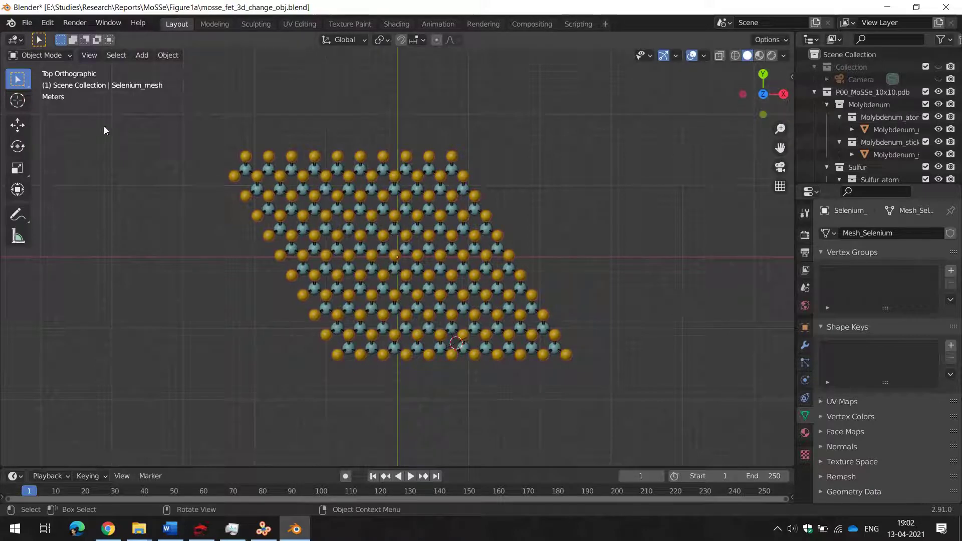
# Select all mesh objects in the scene and apply Make Instances Real to them.
pyautogui.click(122, 54)
pyautogui.click(121, 56)
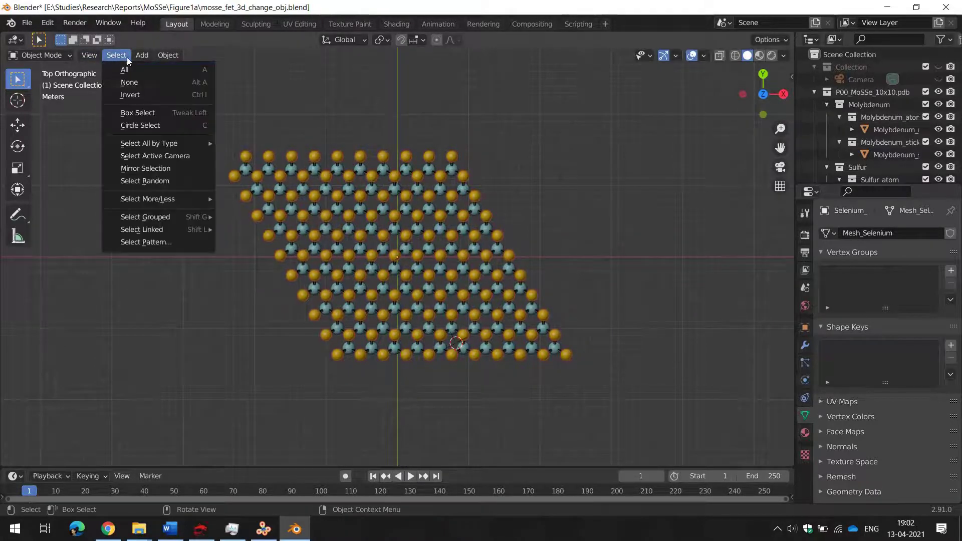
pyautogui.moveTo(213, 145)
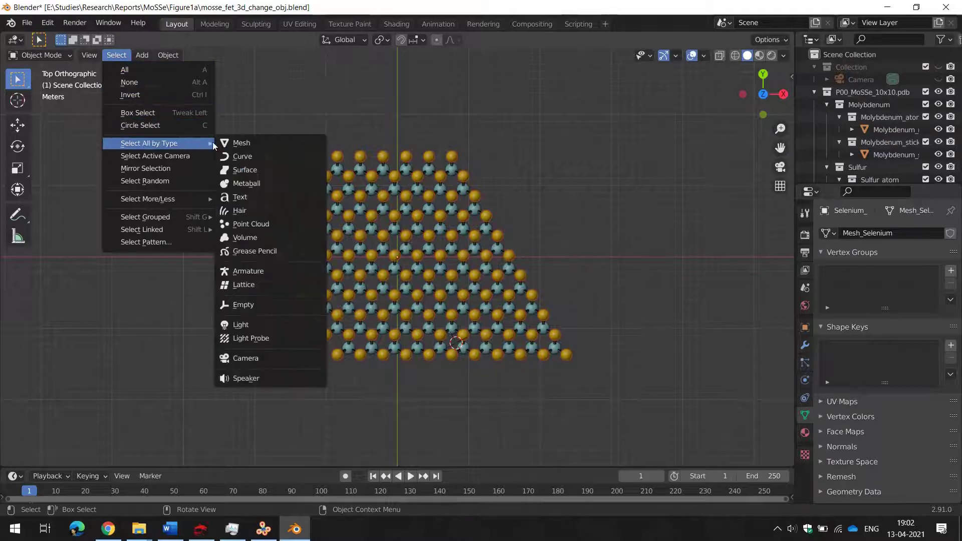
pyautogui.click(246, 143)
pyautogui.scroll(-4, 868, 143)
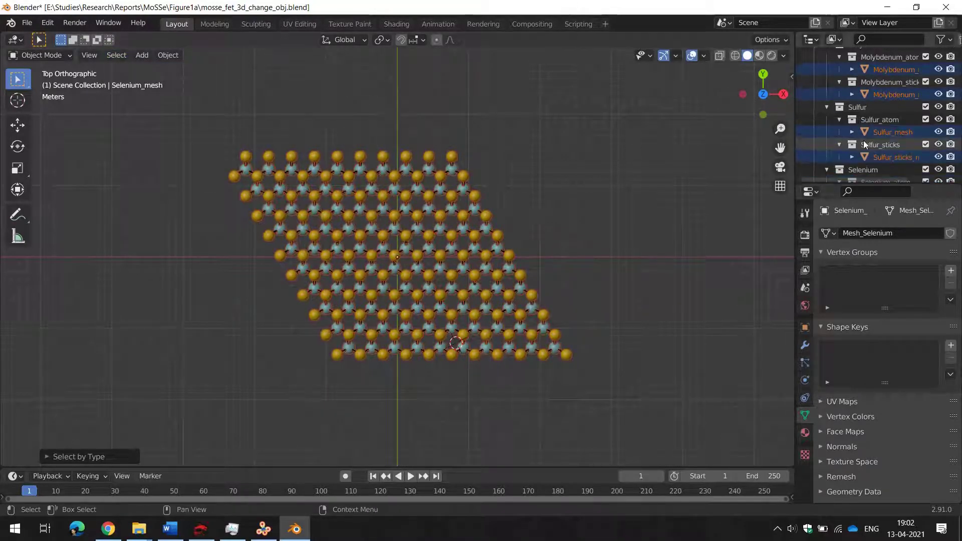
pyautogui.scroll(4, 878, 143)
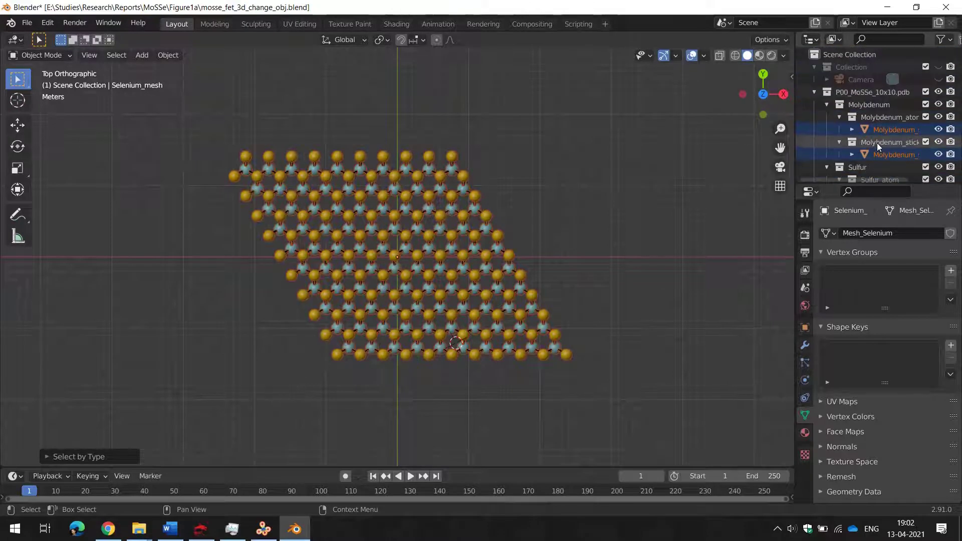
pyautogui.click(170, 57)
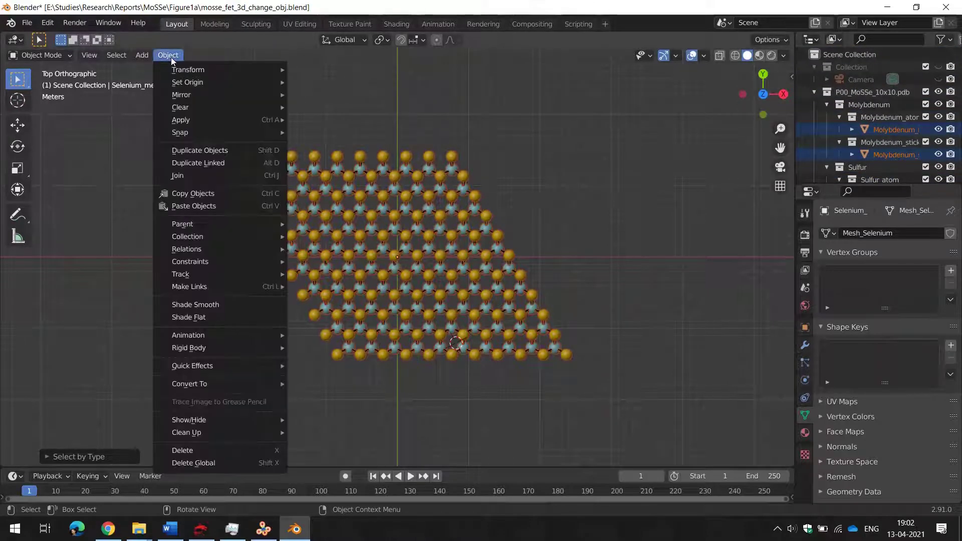
pyautogui.moveTo(236, 123)
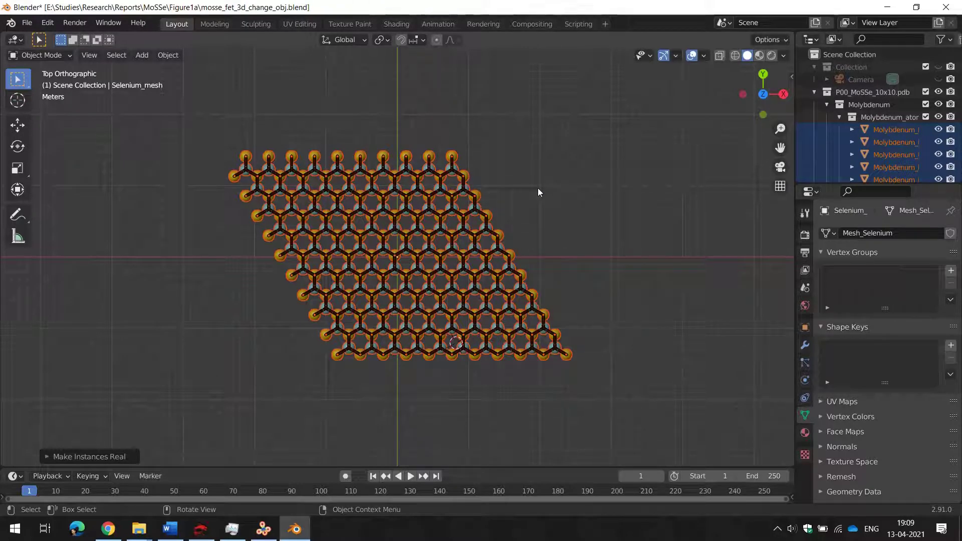
# Clear the selection, select only the selenium atom at the right end of the sheet's top row, and deselect it.
pyautogui.hotkey('alt', 'a')
pyautogui.click(452, 157)
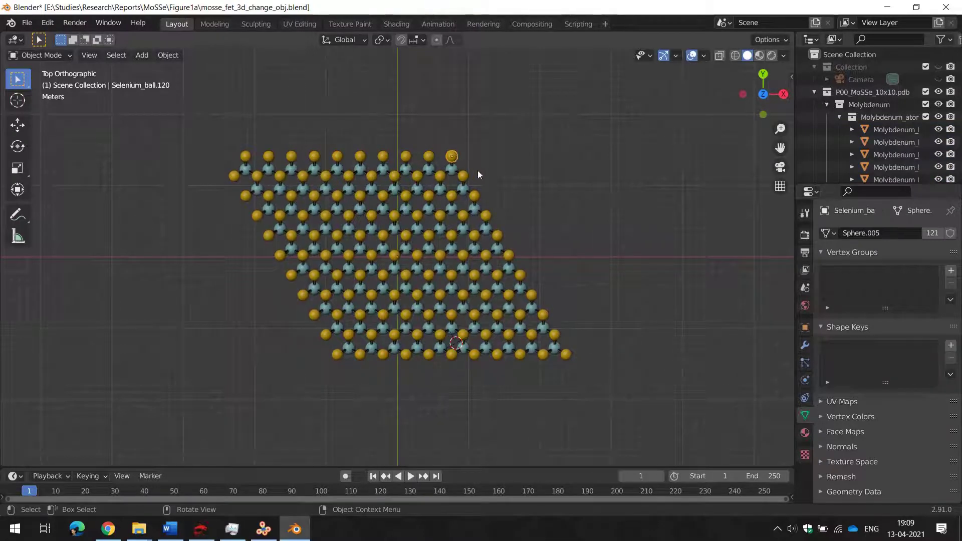
pyautogui.click(548, 172)
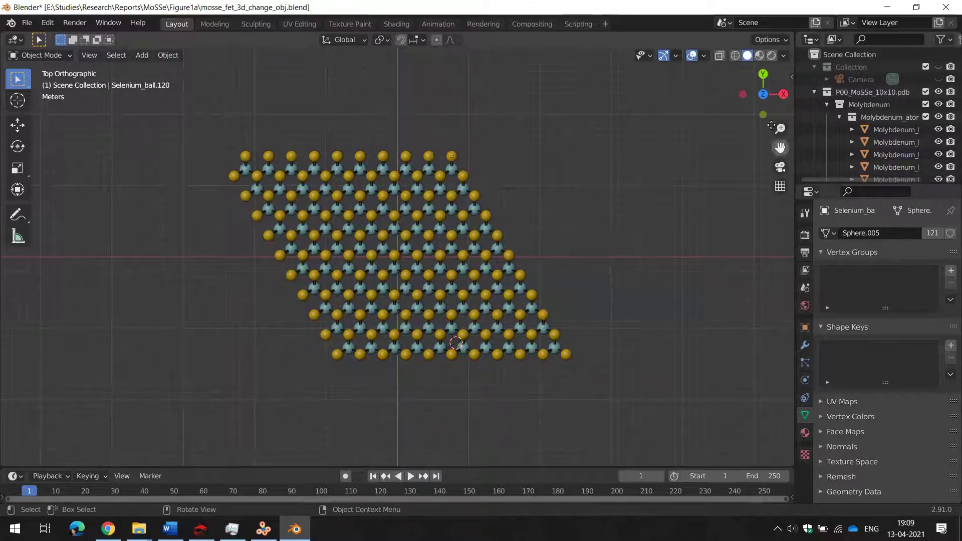
pyautogui.moveTo(721, 195); pyautogui.dragTo(602, 65, button='middle')
pyautogui.click(763, 75)
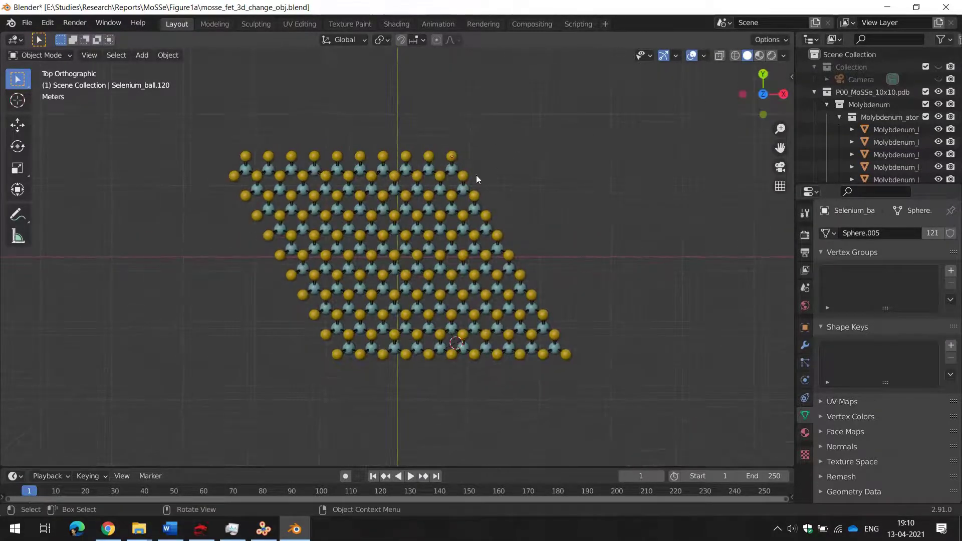
# Box-select the atoms and bonds in the sheet's lower-right corner and examine the selected bond sticks up close.
pyautogui.moveTo(462, 150); pyautogui.dragTo(642, 420)
pyautogui.moveTo(513, 238); pyautogui.dragTo(621, 398)
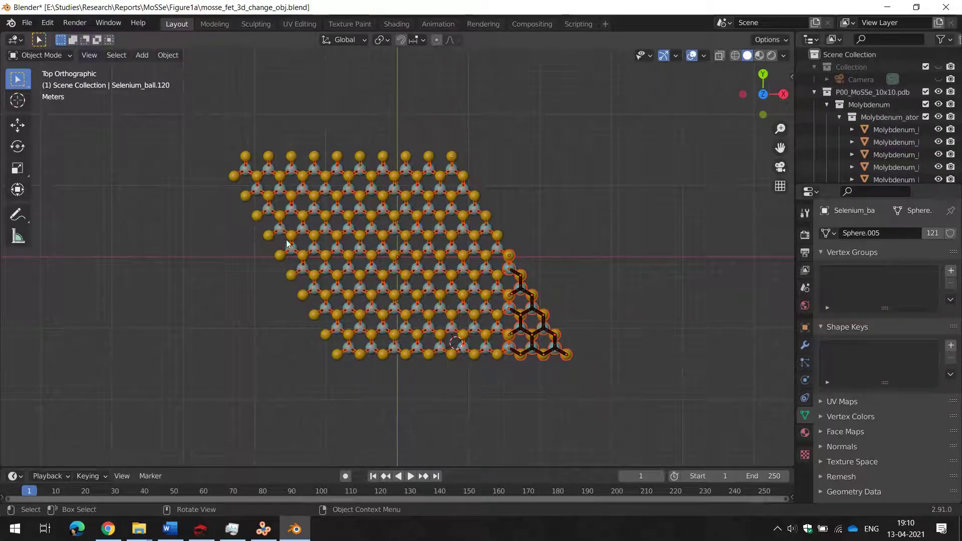
pyautogui.scroll(10, 339, 209)
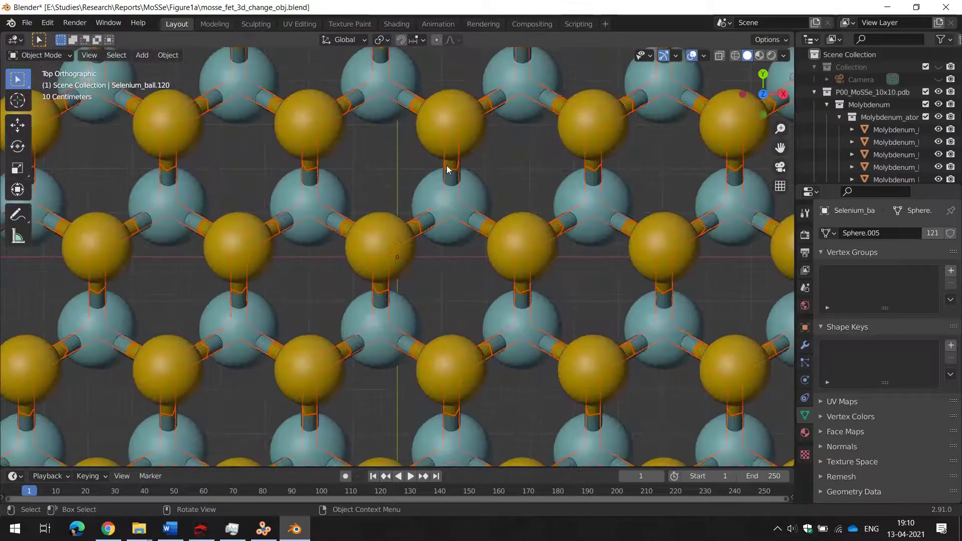
pyautogui.scroll(5, 466, 218)
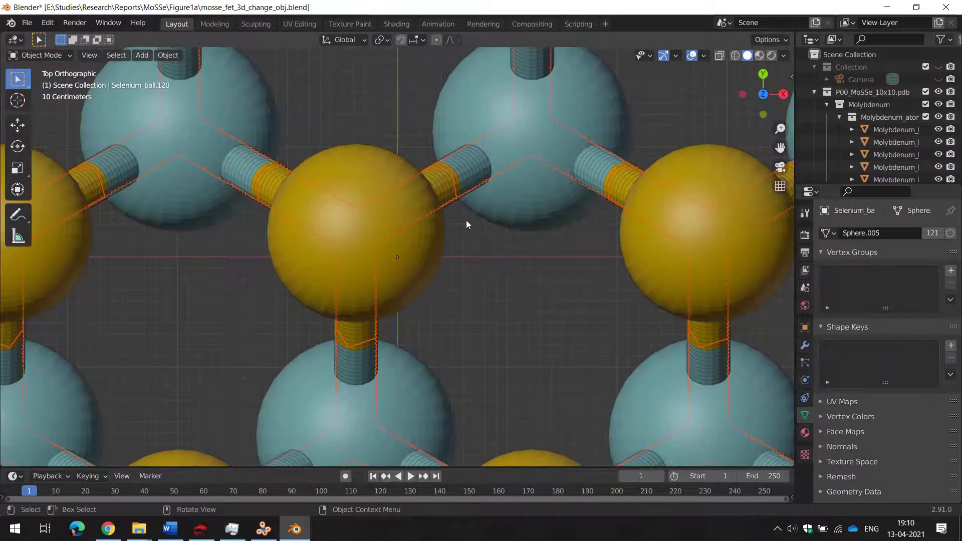
pyautogui.scroll(-14, 467, 222)
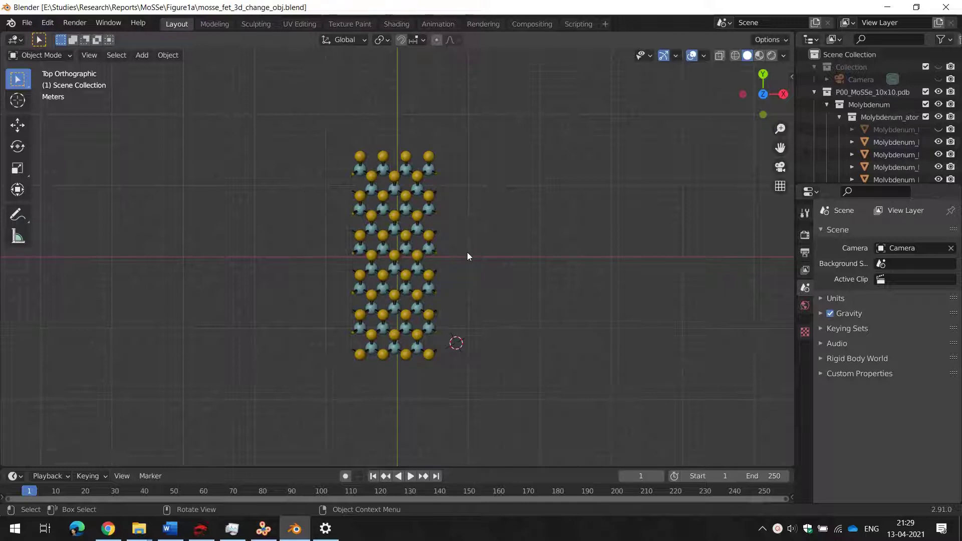
# View the trimmed MoSSe sheet from an oblique side angle in rendered viewport shading.
pyautogui.moveTo(518, 306); pyautogui.dragTo(780, 55, button='middle')
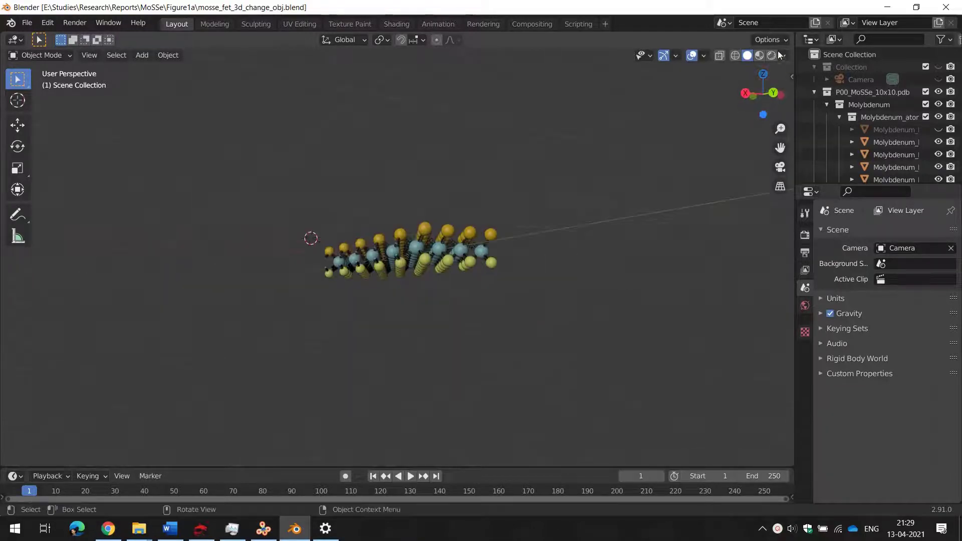
pyautogui.click(772, 55)
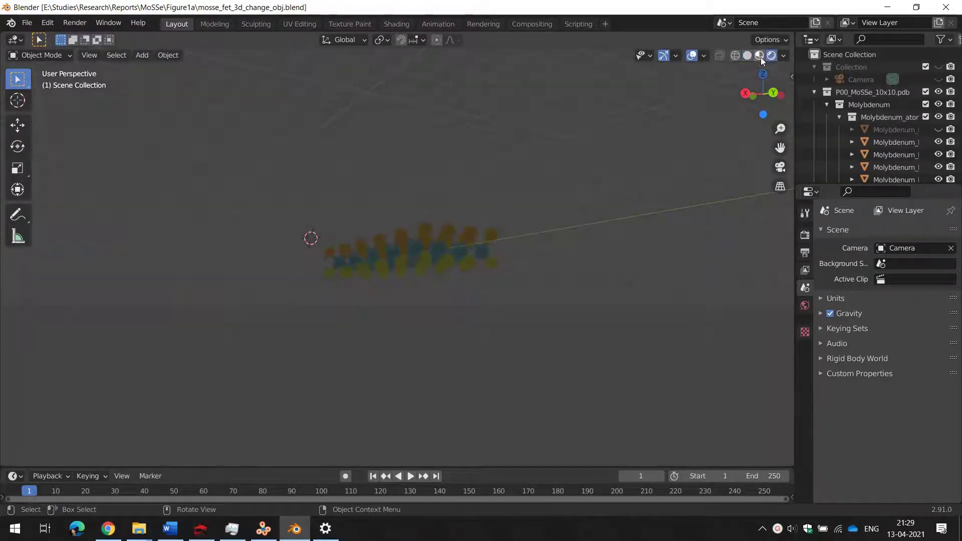
# Show the MoSSe sheet in material preview shading and view it from its long side, both close up and as a whole.
pyautogui.click(760, 56)
pyautogui.moveTo(576, 179)
pyautogui.mouseDown(button='middle')
pyautogui.moveTo(506, 204)
pyautogui.moveTo(428, 212)
pyautogui.moveTo(392, 303)
pyautogui.mouseUp(button='middle')
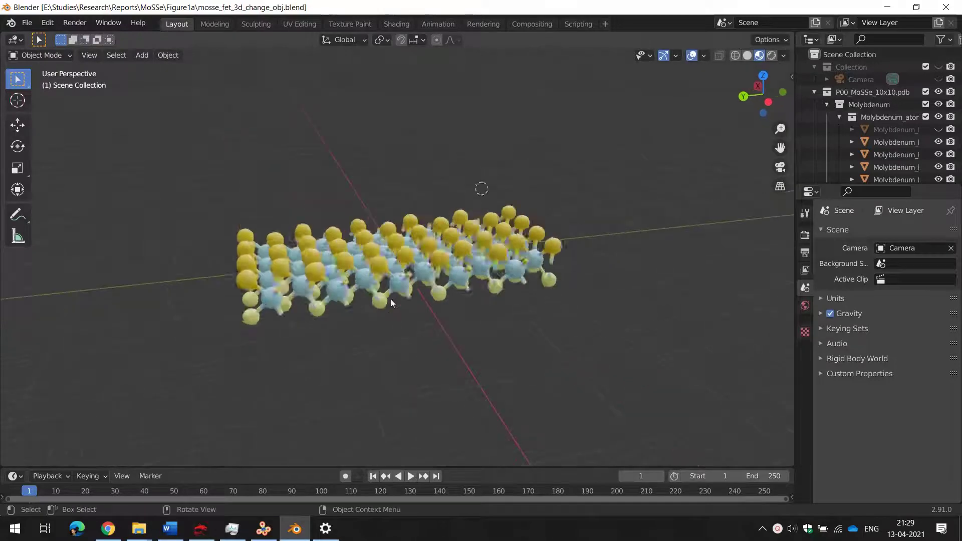
pyautogui.scroll(6, 393, 306)
pyautogui.scroll(-5, 416, 260)
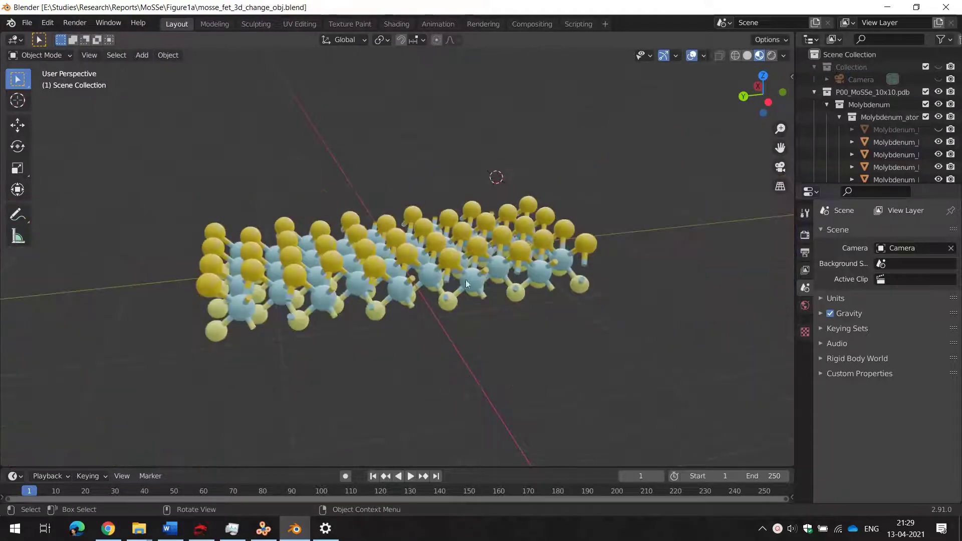
pyautogui.moveTo(538, 308); pyautogui.dragTo(523, 323, button='middle')
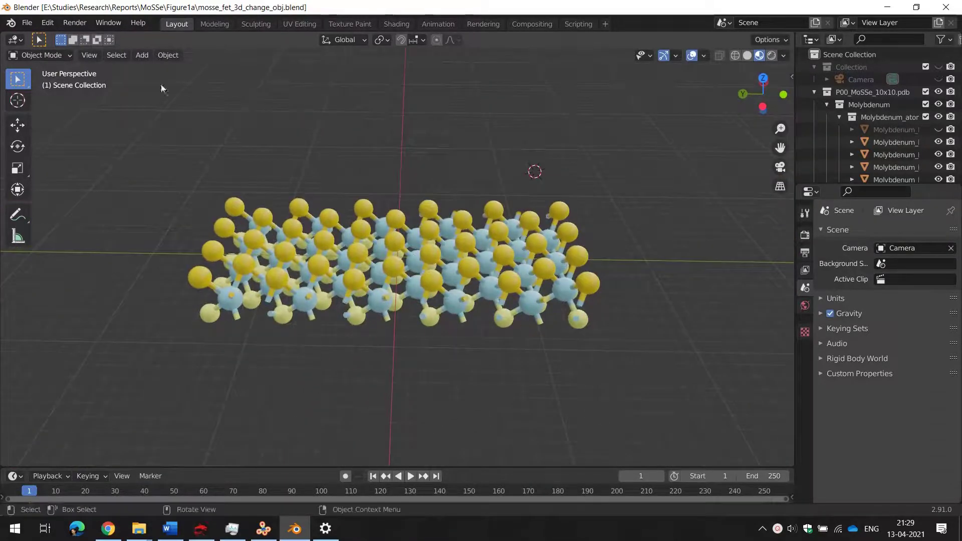
# Select all objects in the scene and clear the selection again.
pyautogui.click(118, 58)
pyautogui.click(128, 73)
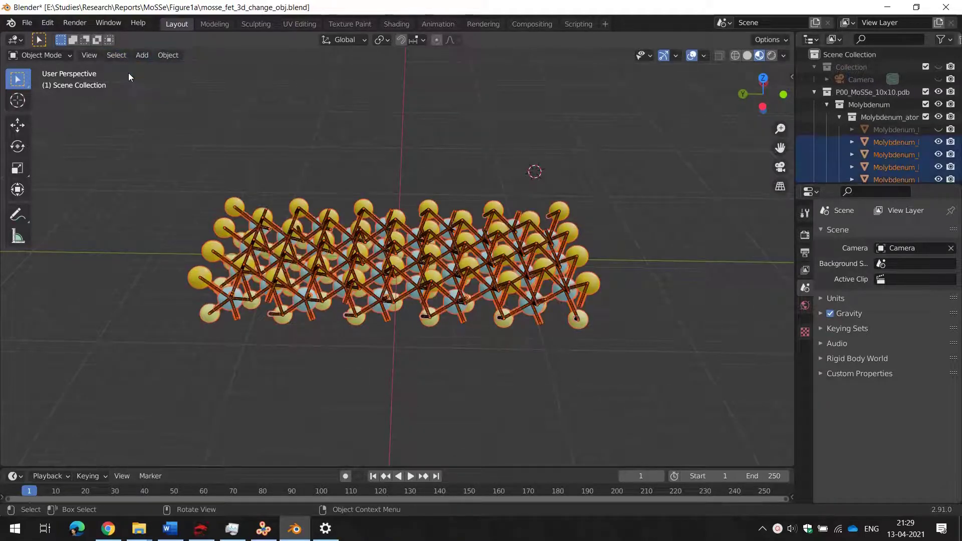
pyautogui.click(116, 55)
pyautogui.moveTo(510, 154); pyautogui.dragTo(482, 157, button='middle')
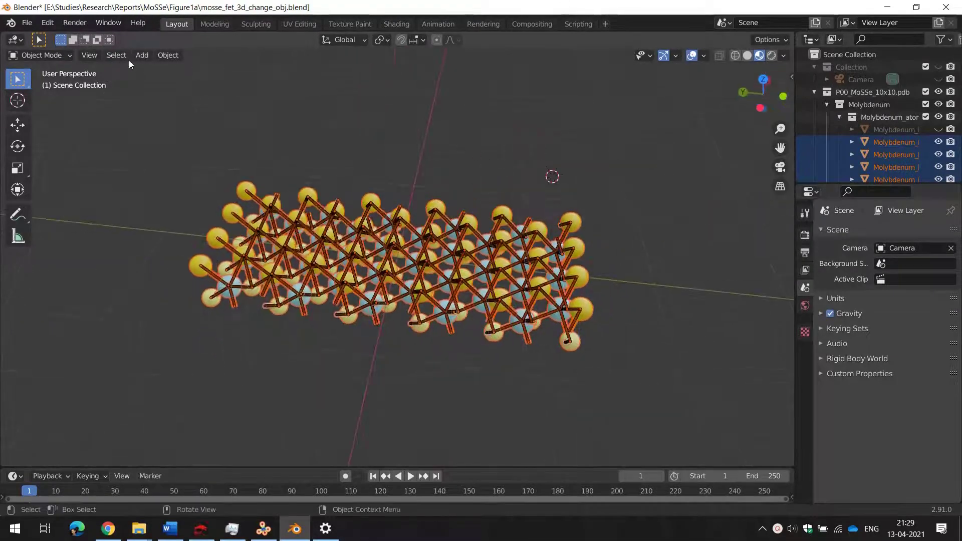
pyautogui.click(117, 55)
pyautogui.click(126, 74)
pyautogui.click(120, 58)
pyautogui.click(134, 85)
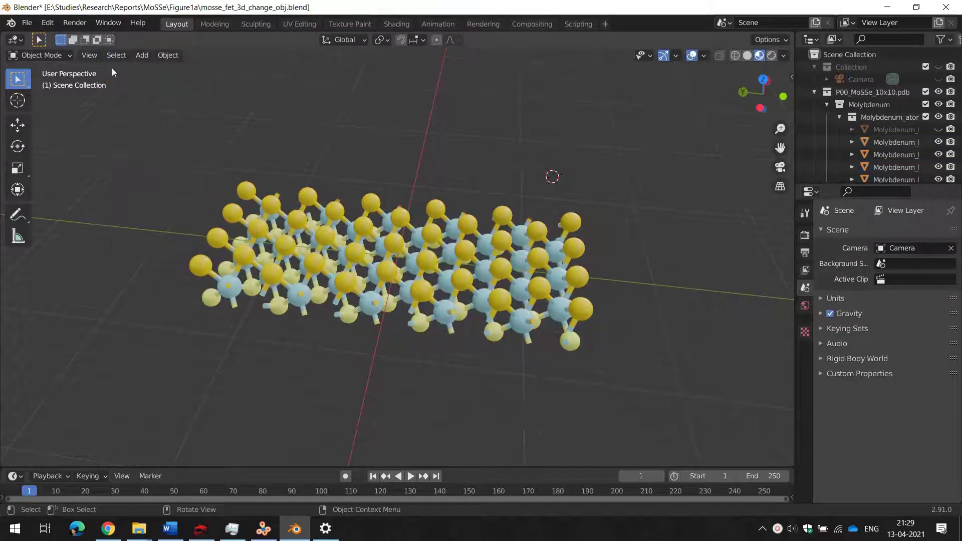
# Select all mesh objects by type, apply Shade Smooth to them, deselect them and inspect the atoms and bonds close up.
pyautogui.click(120, 58)
pyautogui.moveTo(188, 143)
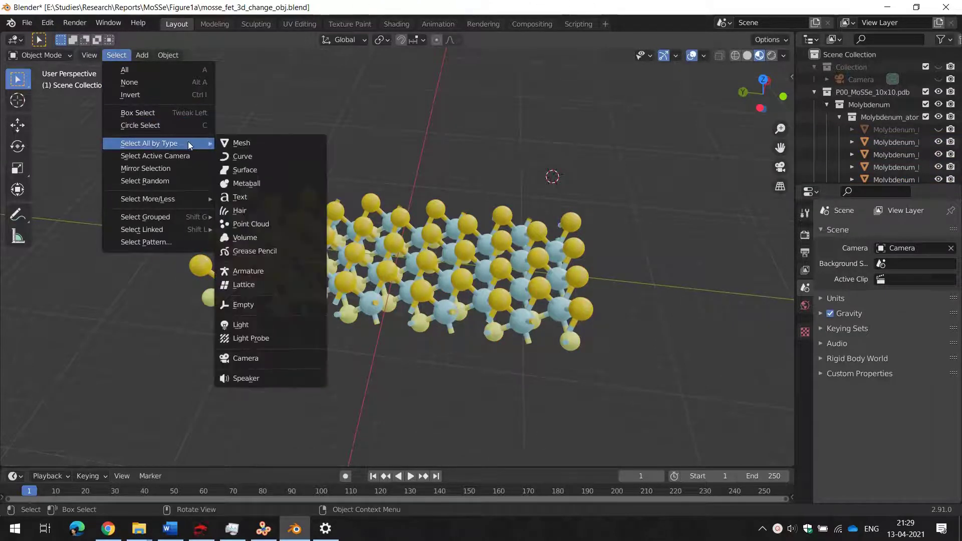
pyautogui.click(241, 143)
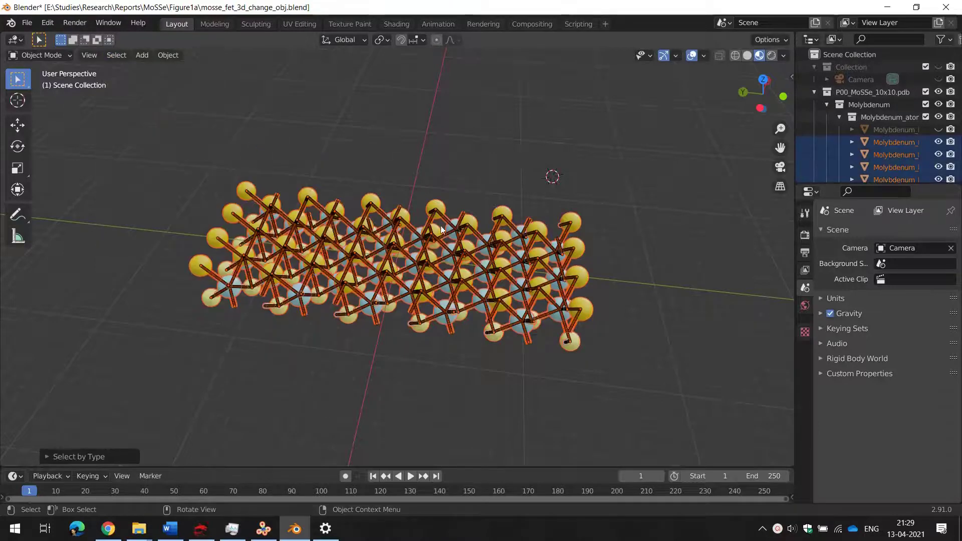
pyautogui.click(169, 56)
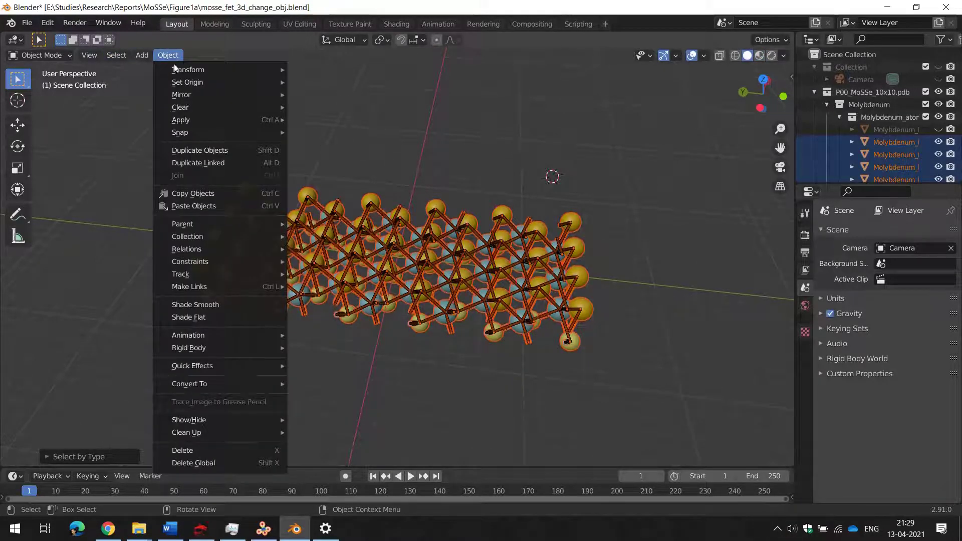
pyautogui.moveTo(217, 84)
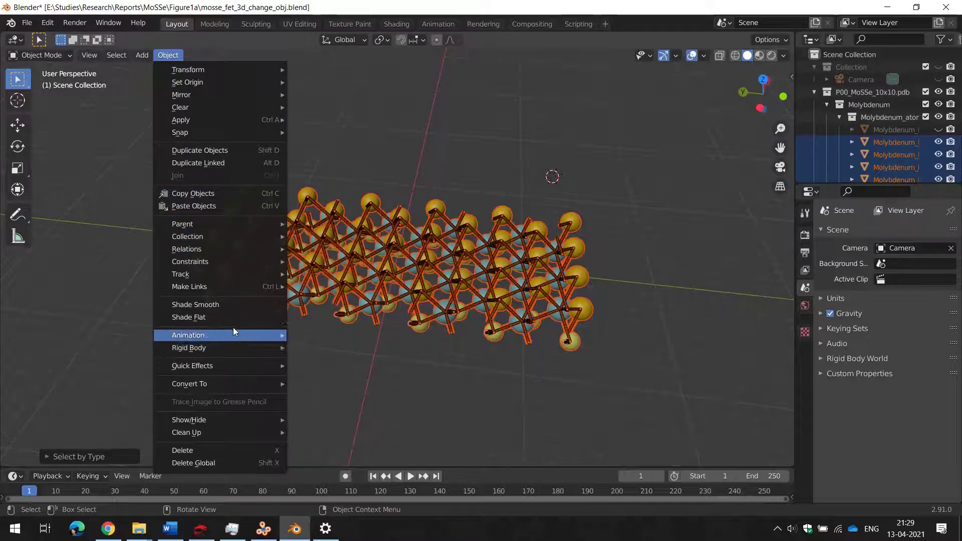
pyautogui.click(237, 306)
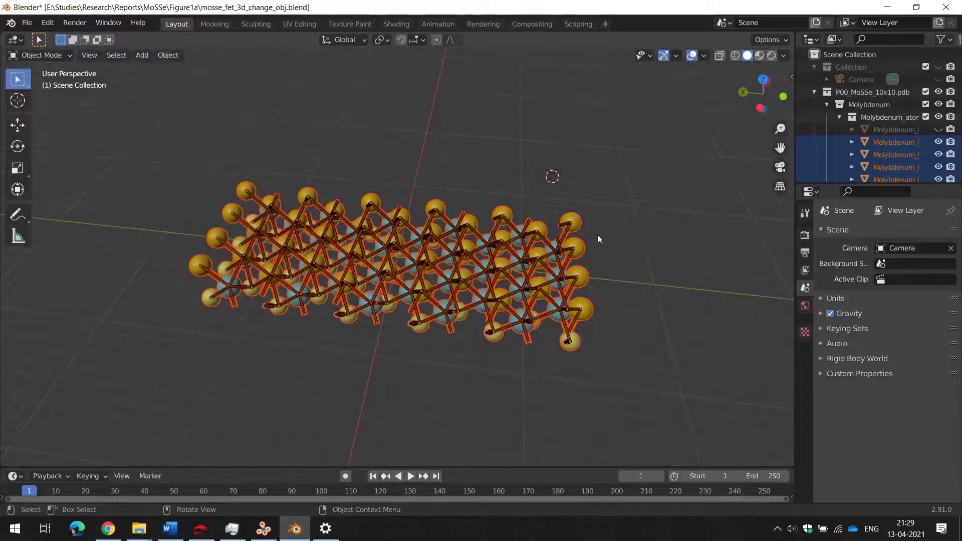
pyautogui.click(609, 211)
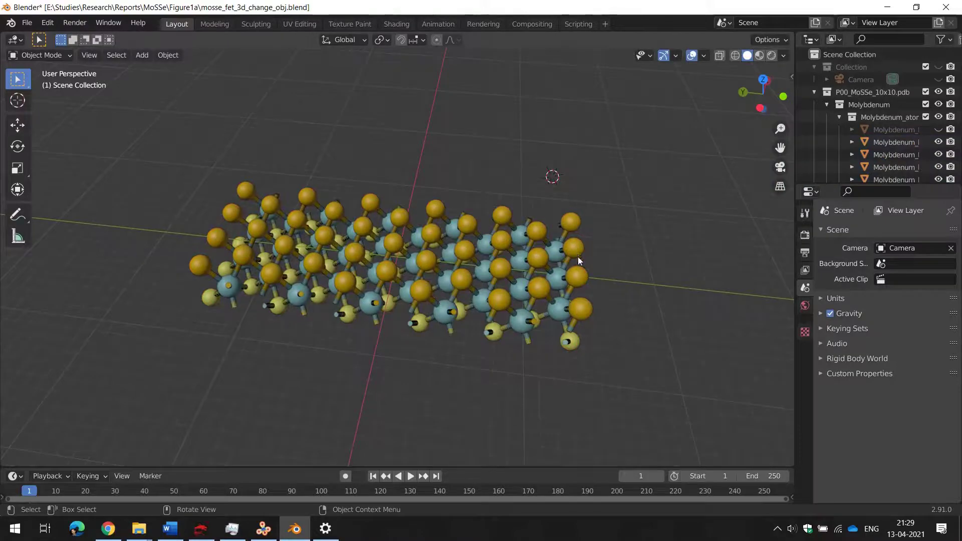
pyautogui.scroll(5, 578, 256)
pyautogui.scroll(3, 515, 254)
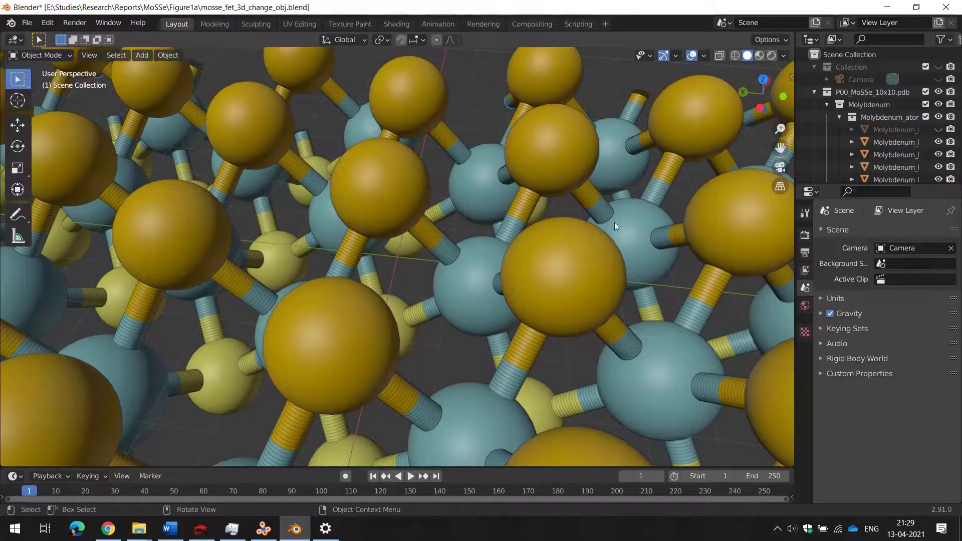
pyautogui.scroll(-8, 477, 248)
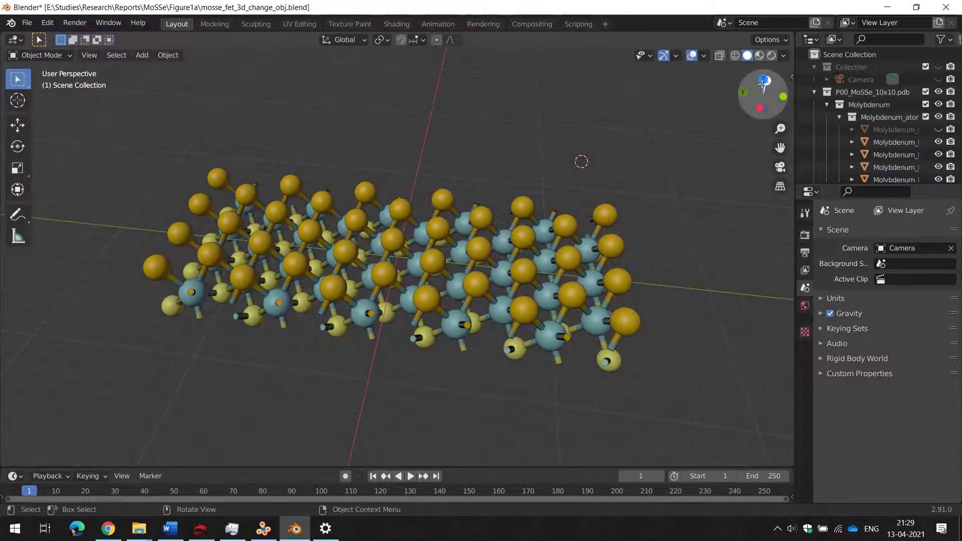
# Select all atoms and bonds of the sheet in the top view and try to join them into a single object.
pyautogui.click(763, 80)
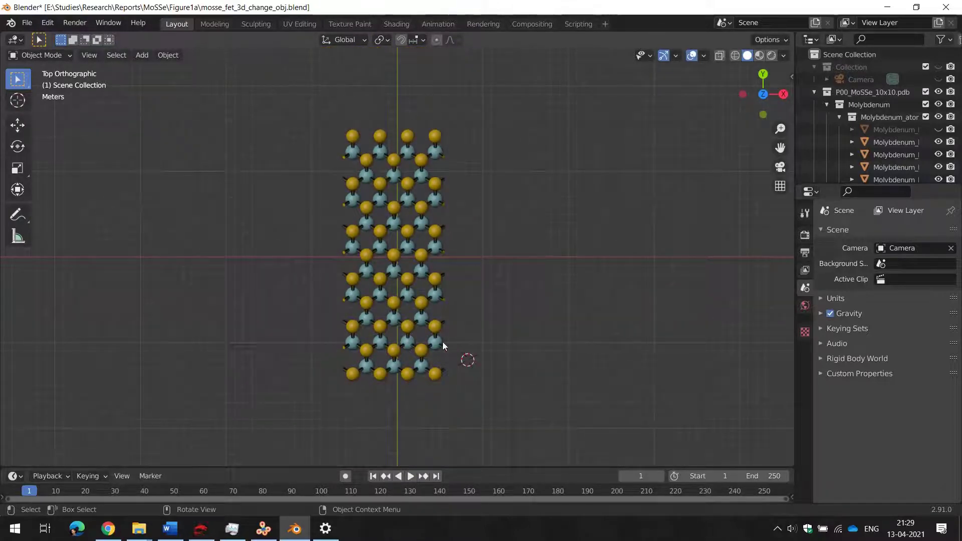
pyautogui.scroll(3, 435, 383)
pyautogui.scroll(-3, 435, 383)
pyautogui.click(435, 152)
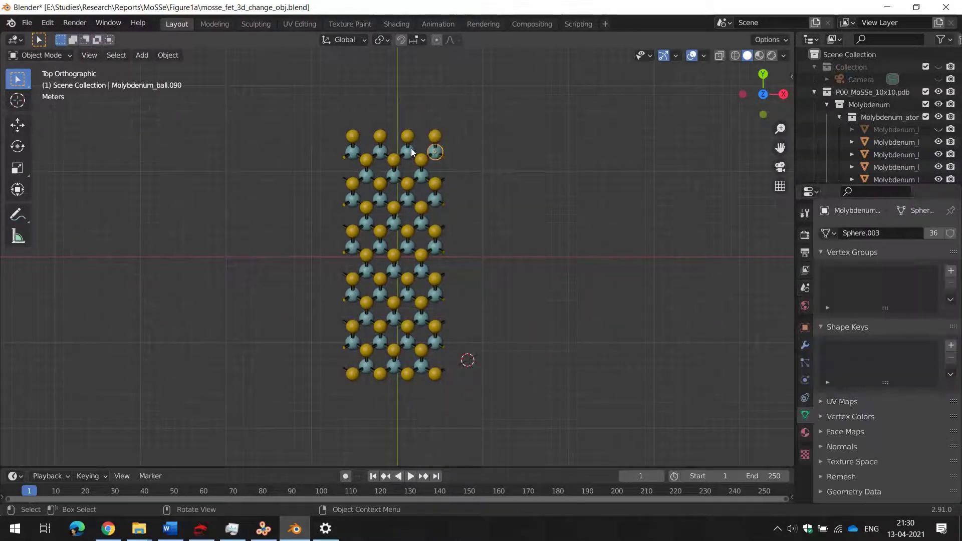
pyautogui.keyDown('ctrl'); pyautogui.moveTo(281, 104); pyautogui.dragTo(574, 458); pyautogui.keyUp('ctrl')
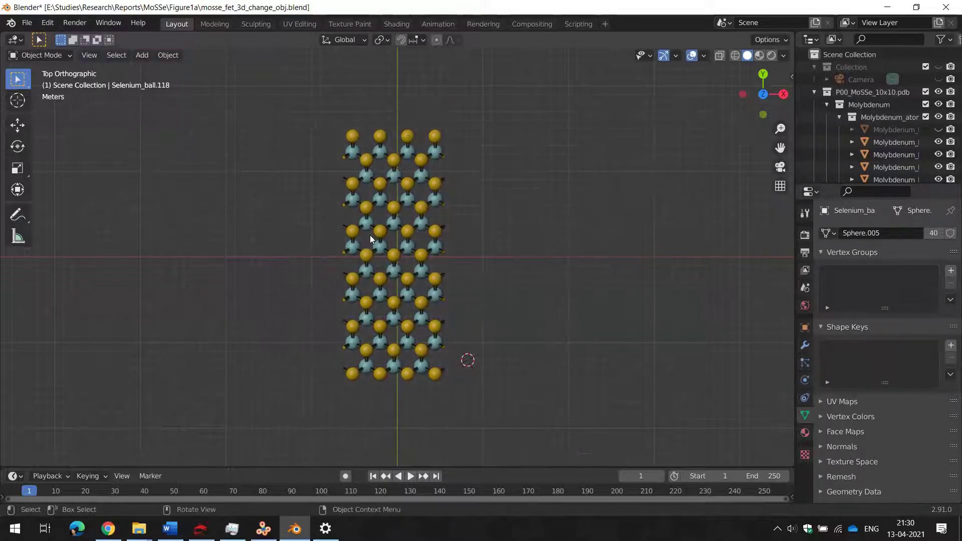
pyautogui.press('a')
pyautogui.rightClick(399, 223)
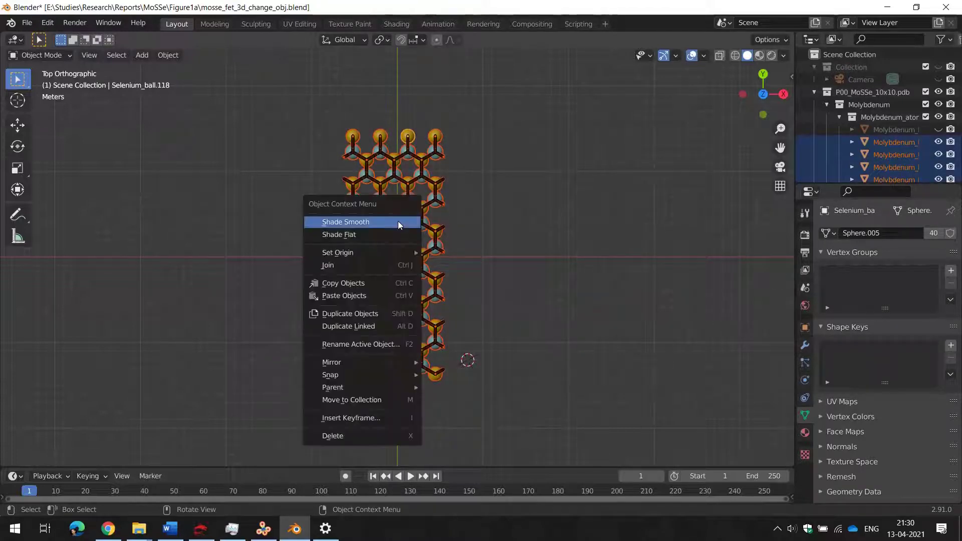
pyautogui.click(347, 266)
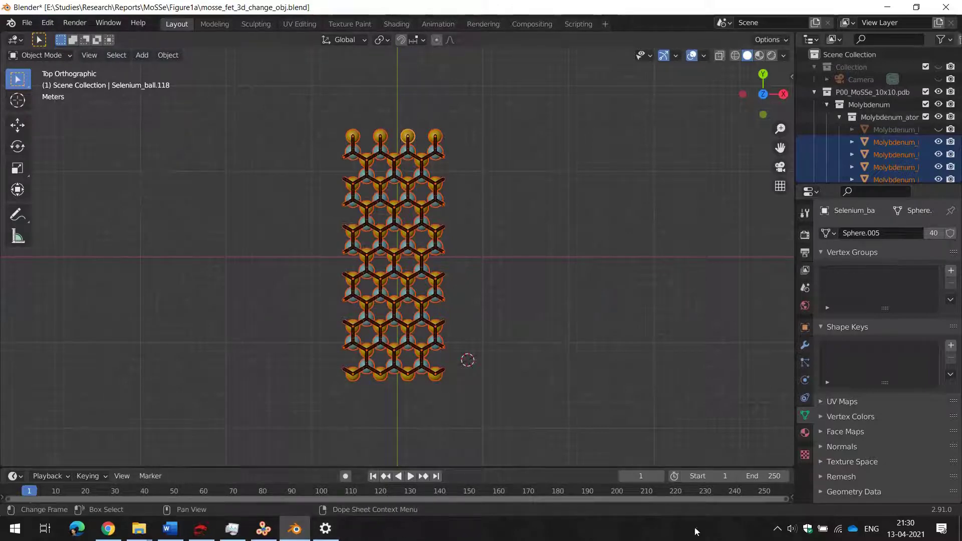
pyautogui.click(776, 530)
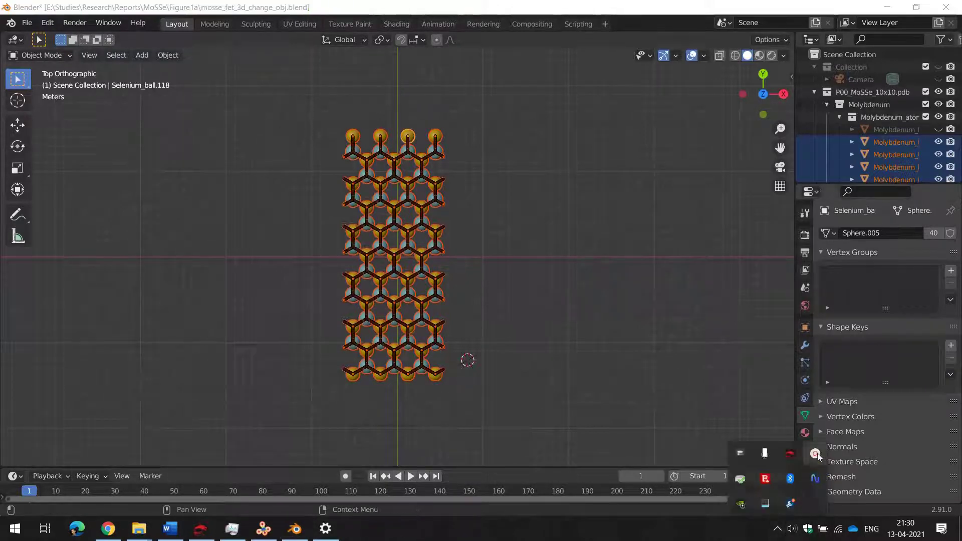
pyautogui.click(817, 455)
pyautogui.click(868, 478)
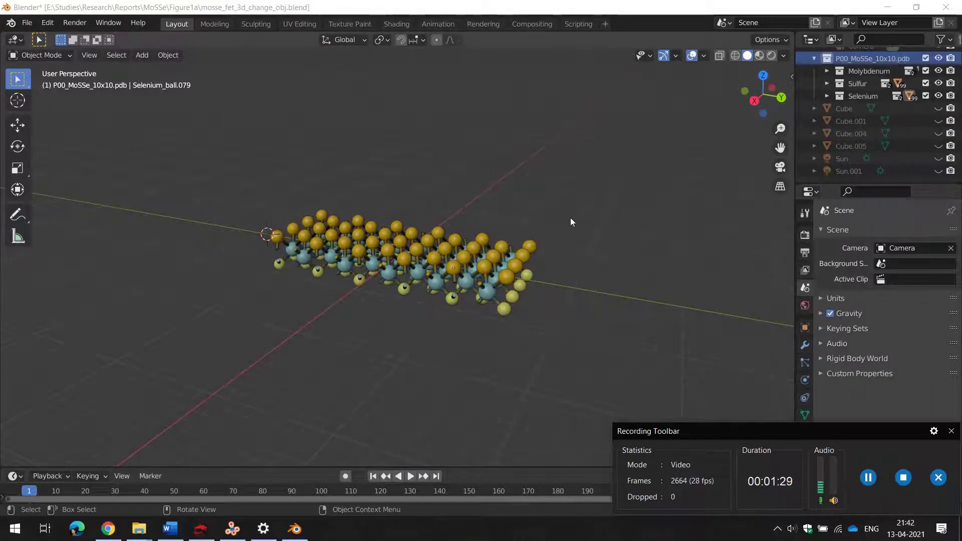
# Select the whole sheet again in the top view and bring up the object operations for it.
pyautogui.moveTo(571, 217); pyautogui.dragTo(308, 164, button='middle')
pyautogui.press('a')
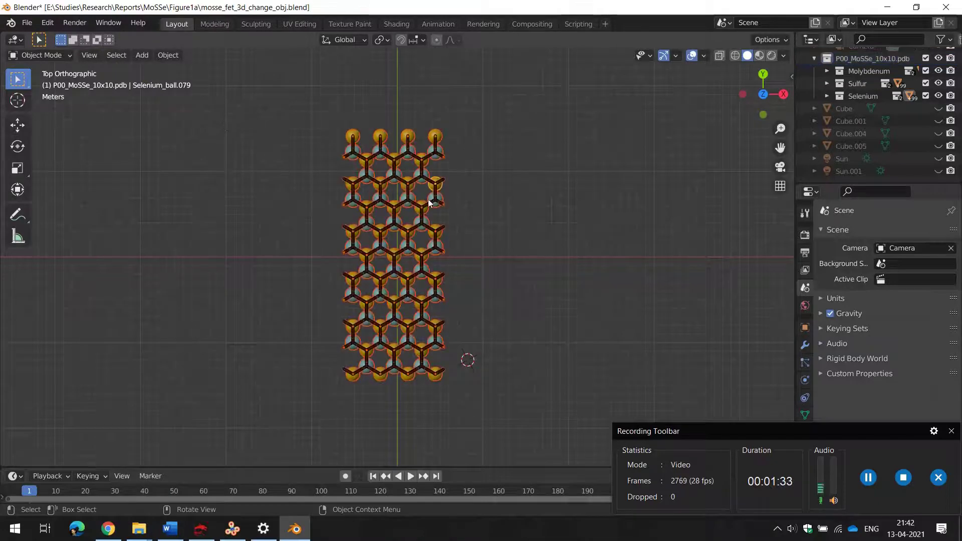
pyautogui.rightClick(414, 199)
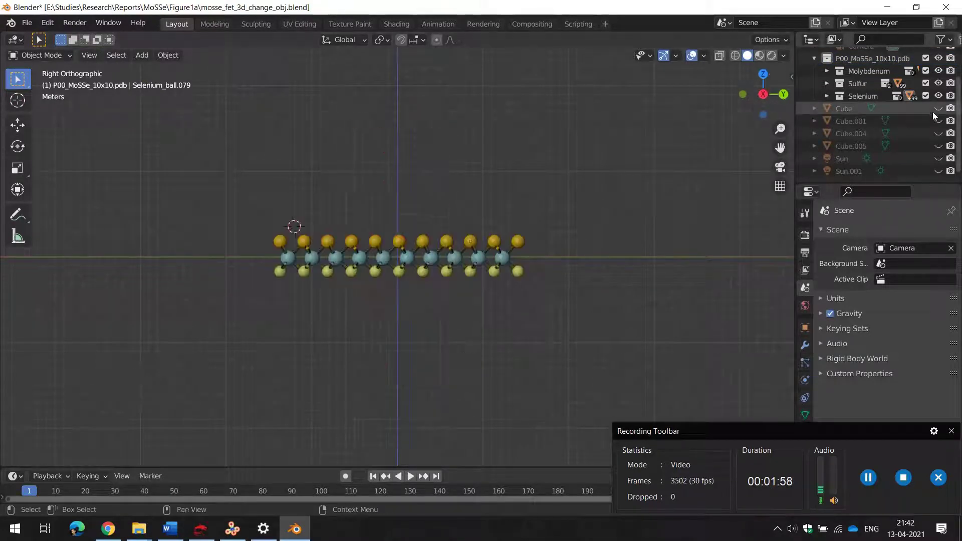
# Unhide the substrate slabs Cube and Cube.001 beneath the sheet and display the scene in material preview shading.
pyautogui.click(143, 55)
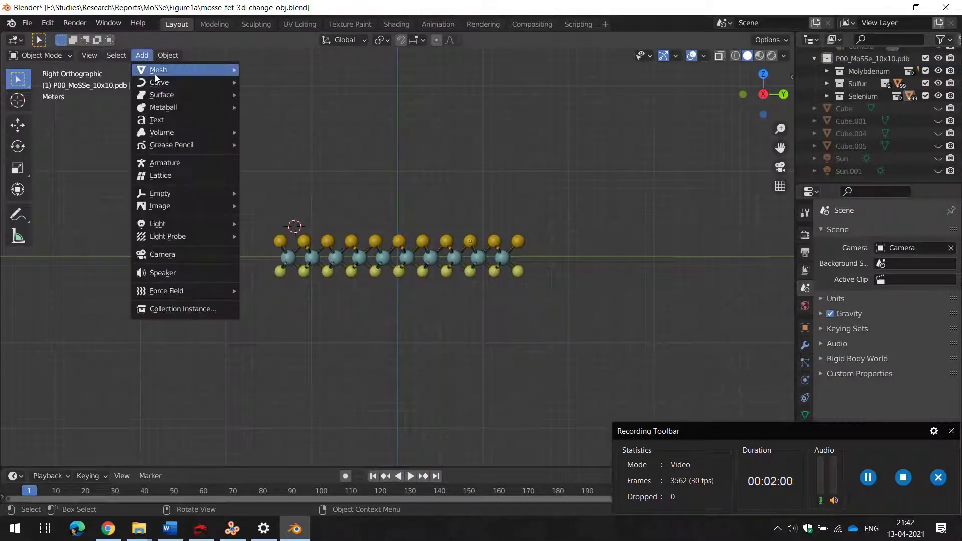
pyautogui.click(940, 108)
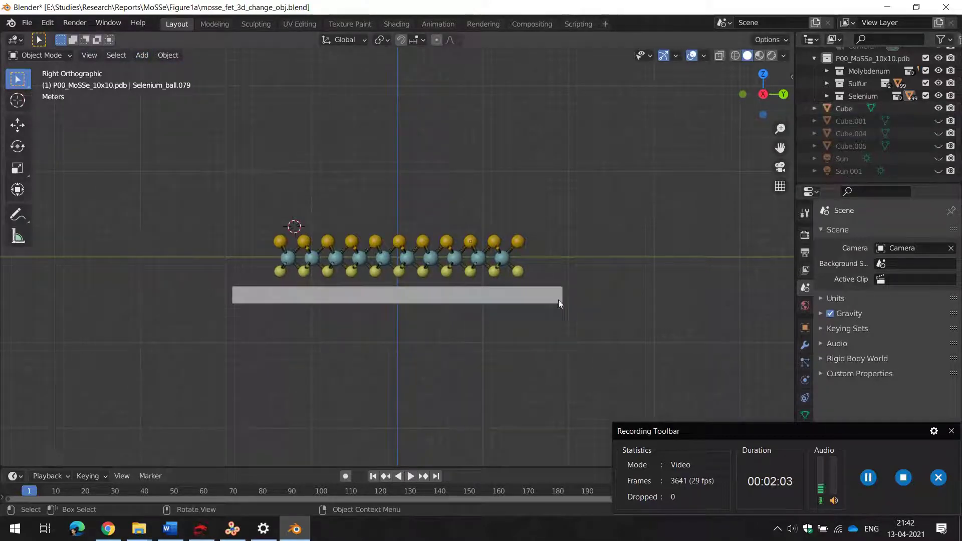
pyautogui.click(939, 120)
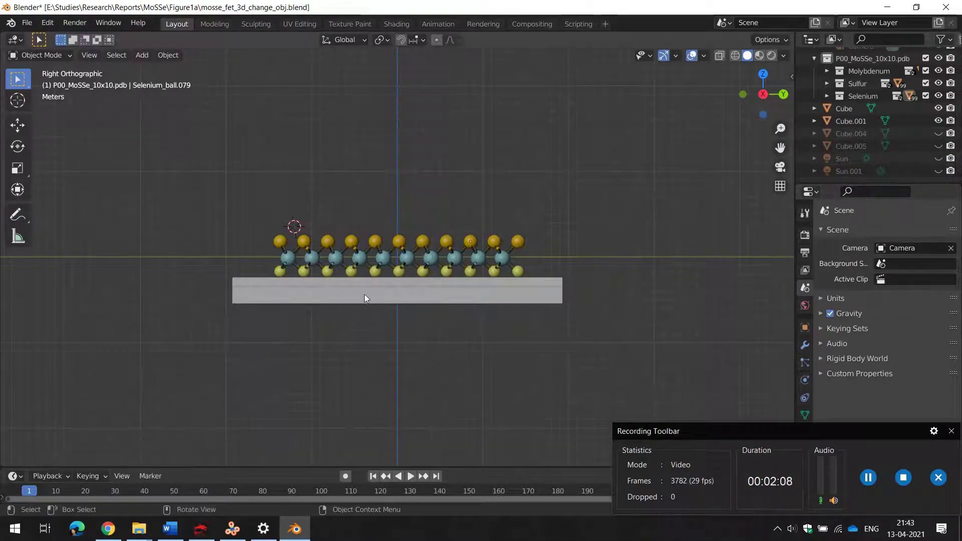
pyautogui.click(760, 56)
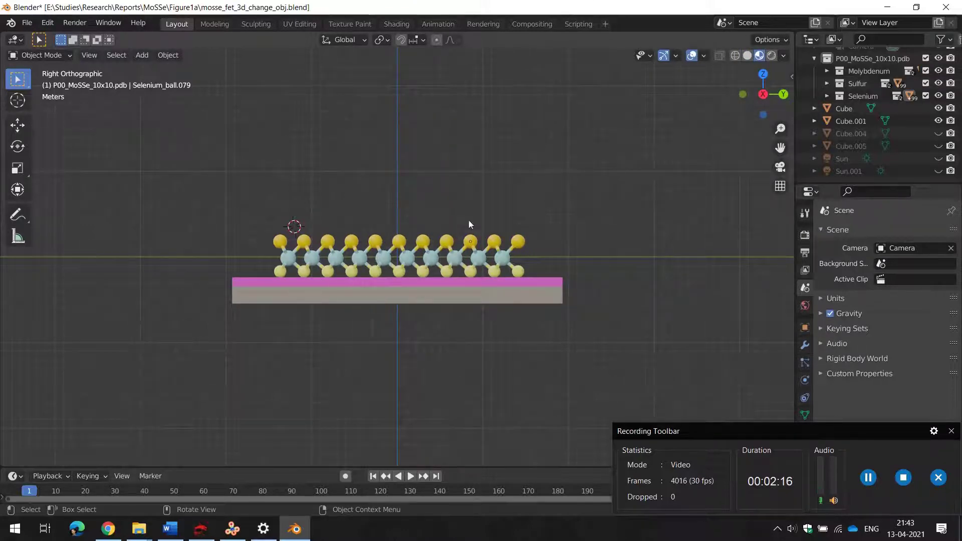
pyautogui.moveTo(469, 224); pyautogui.dragTo(512, 204, button='middle')
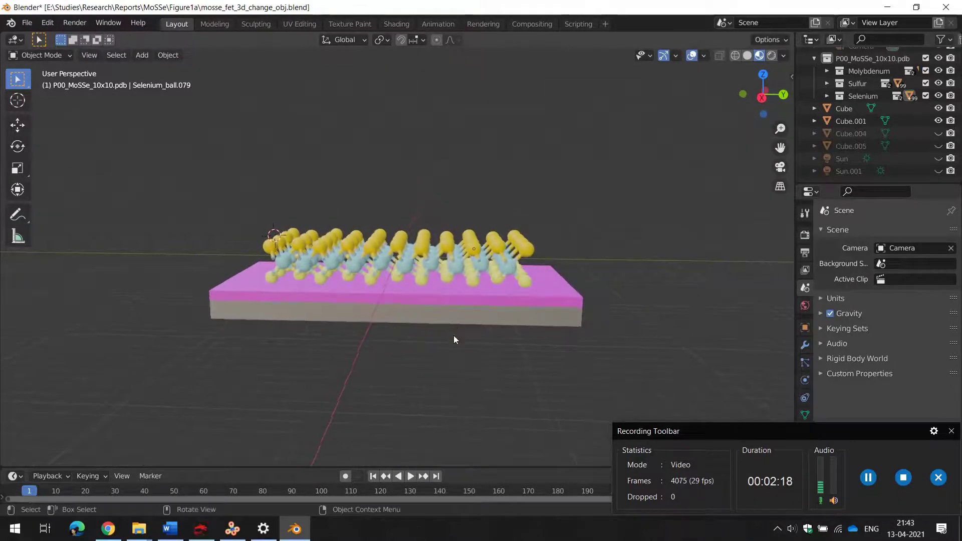
# Unhide the two contact blocks Cube.004 and Cube.005 at the sheet's ends, working in the right orthographic view.
pyautogui.click(762, 97)
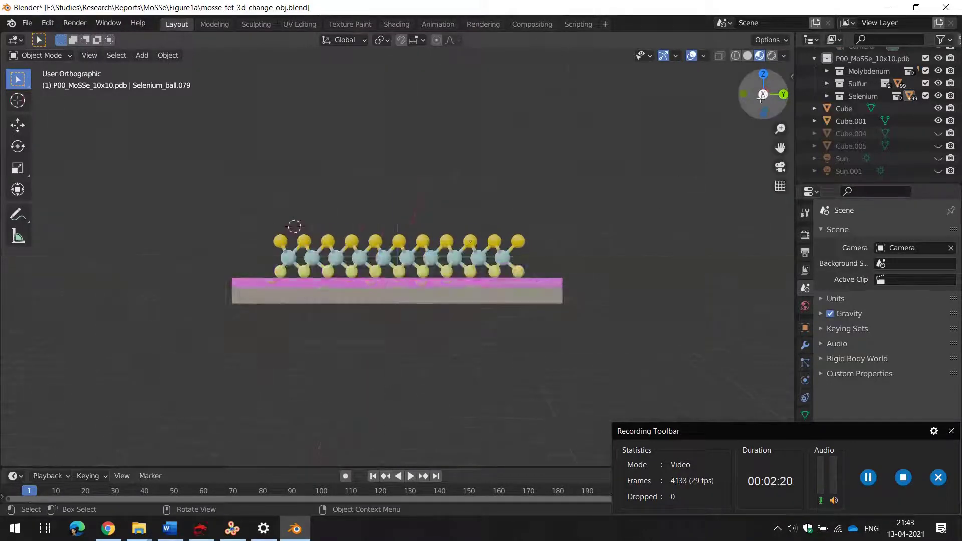
pyautogui.click(939, 134)
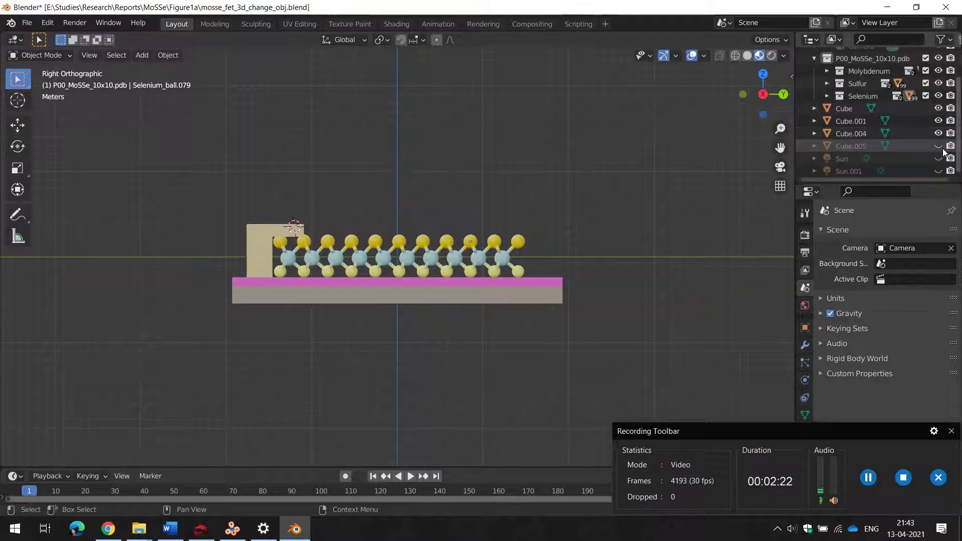
pyautogui.click(939, 146)
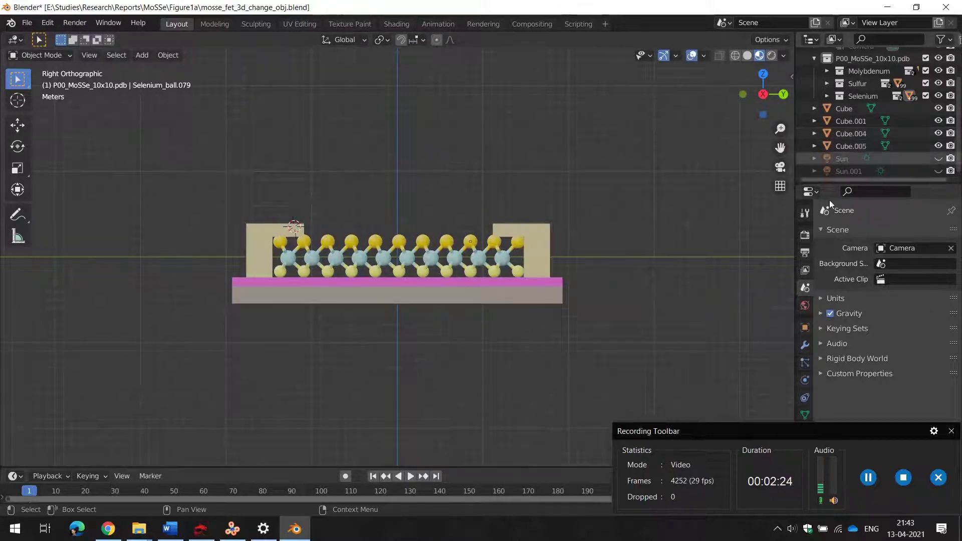
# Examine the assembled device from the opposite side and an oblique angle, picking a sulfur and a selenium atom near the middle.
pyautogui.moveTo(613, 197); pyautogui.dragTo(220, 343, button='middle')
pyautogui.scroll(3, 522, 348)
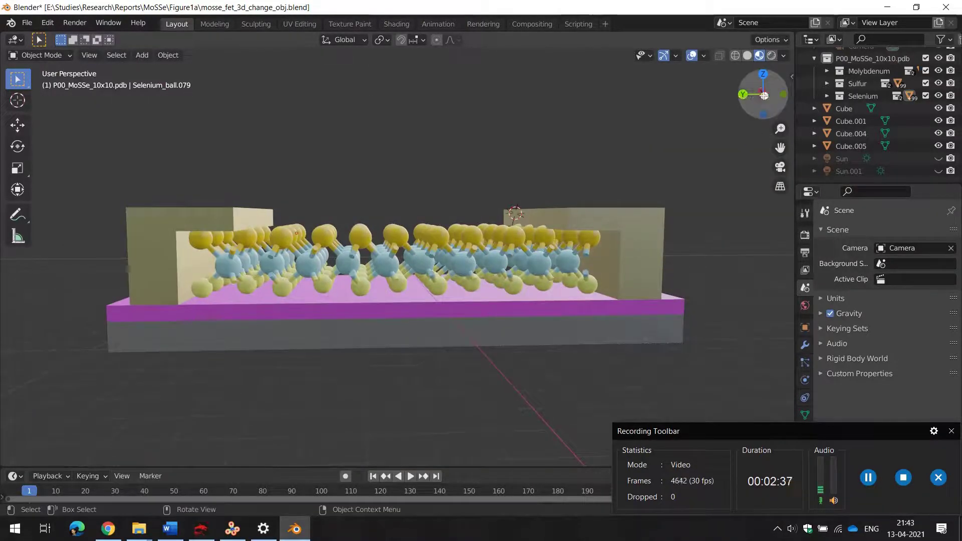
pyautogui.click(764, 95)
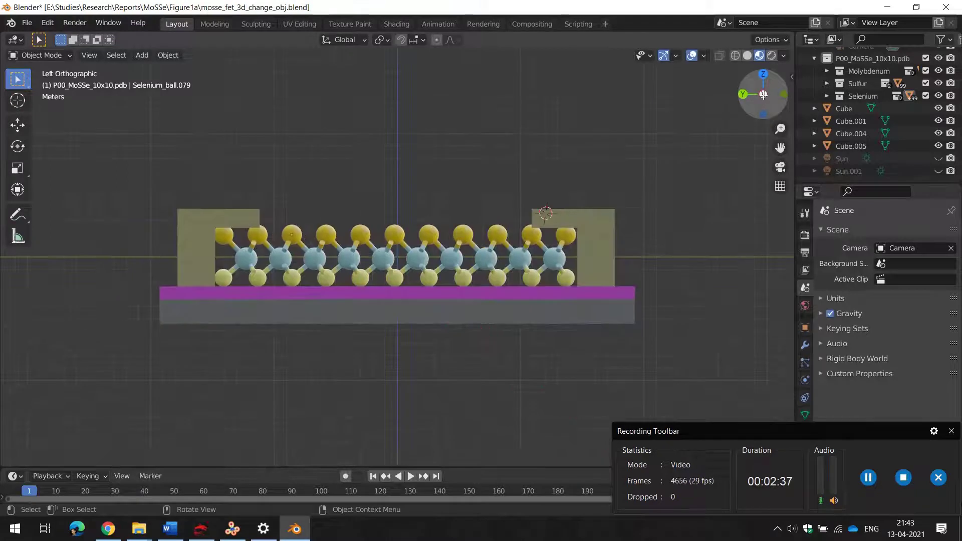
pyautogui.click(360, 275)
pyautogui.click(394, 232)
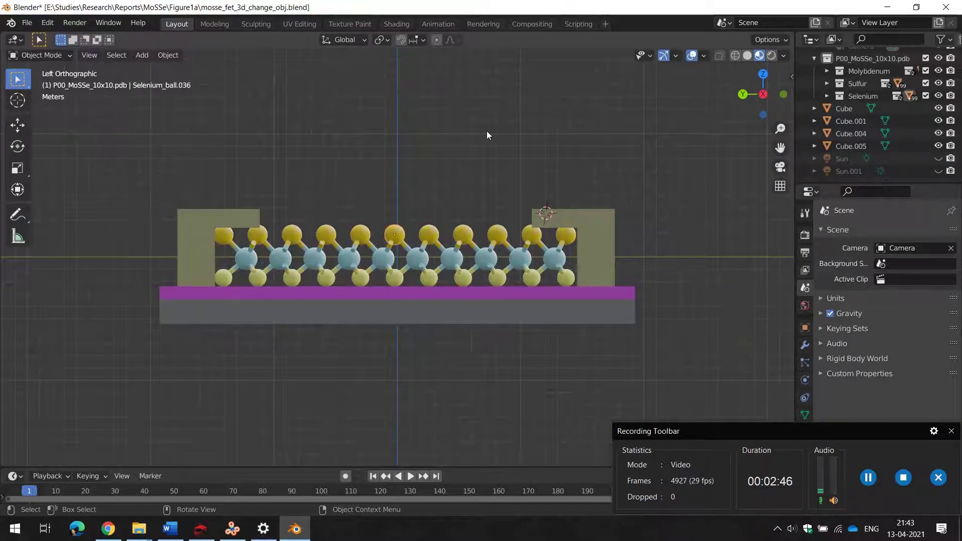
pyautogui.moveTo(487, 131); pyautogui.dragTo(453, 183, button='middle')
pyautogui.scroll(-2, 630, 221)
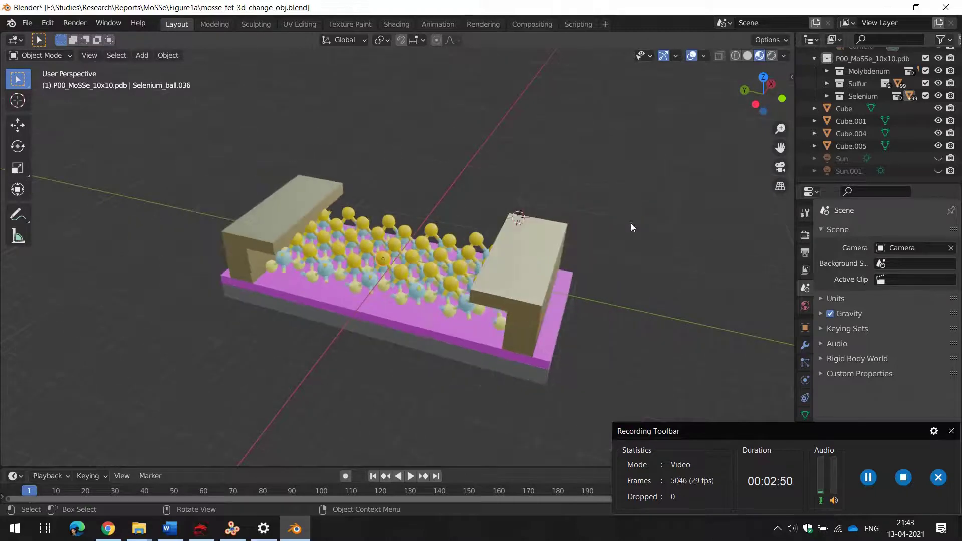
# Frame the whole device in a low oblique perspective showing both contact blocks, and align the active camera to that view.
pyautogui.scroll(2, 571, 310)
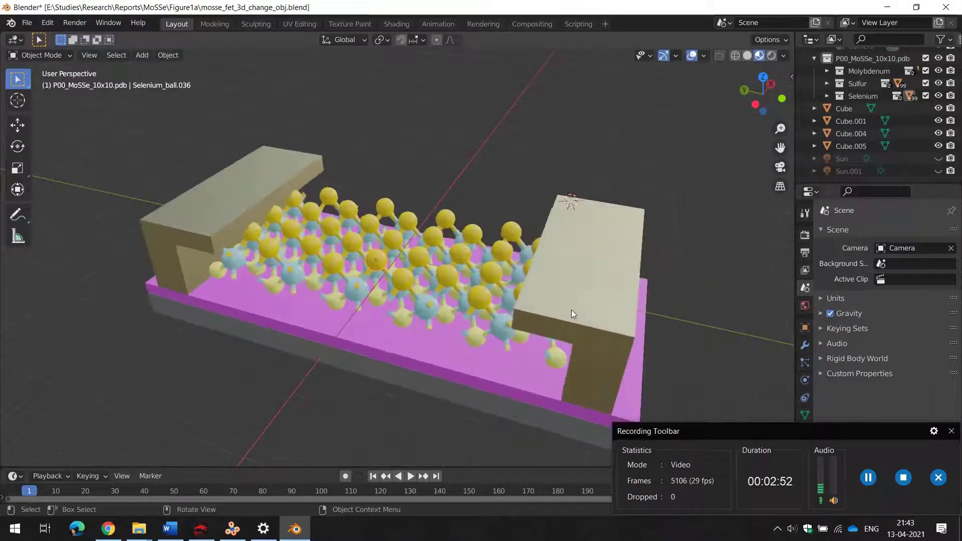
pyautogui.click(781, 166)
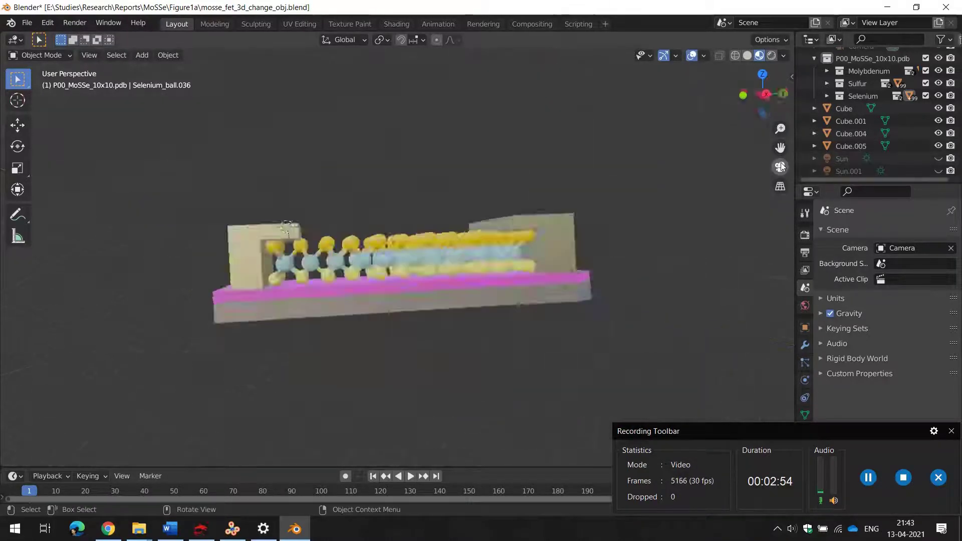
pyautogui.click(781, 166)
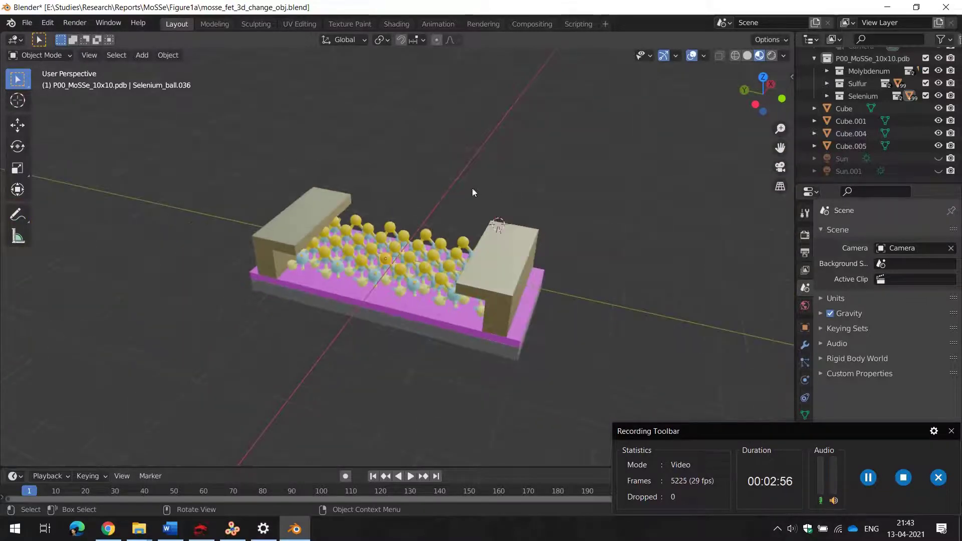
pyautogui.moveTo(569, 303); pyautogui.dragTo(559, 283, button='middle')
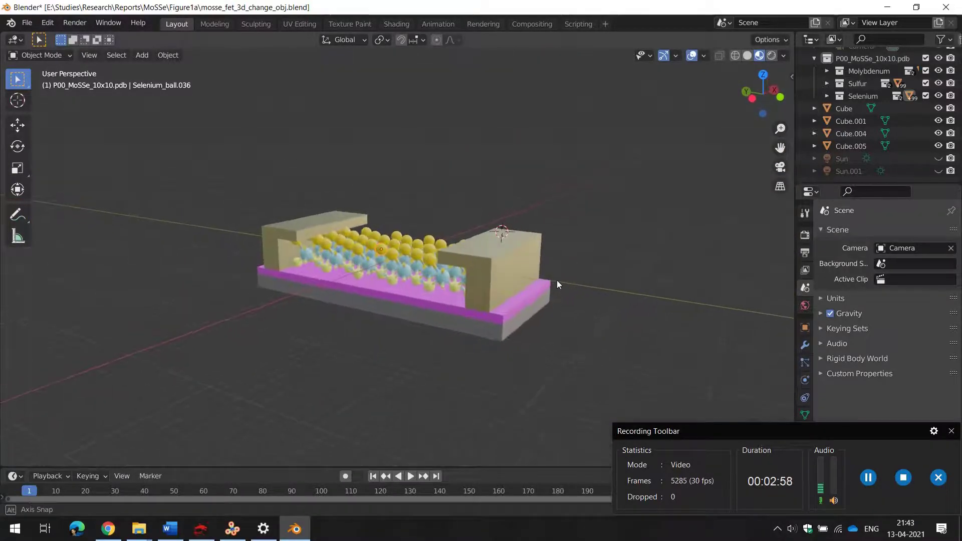
pyautogui.click(86, 55)
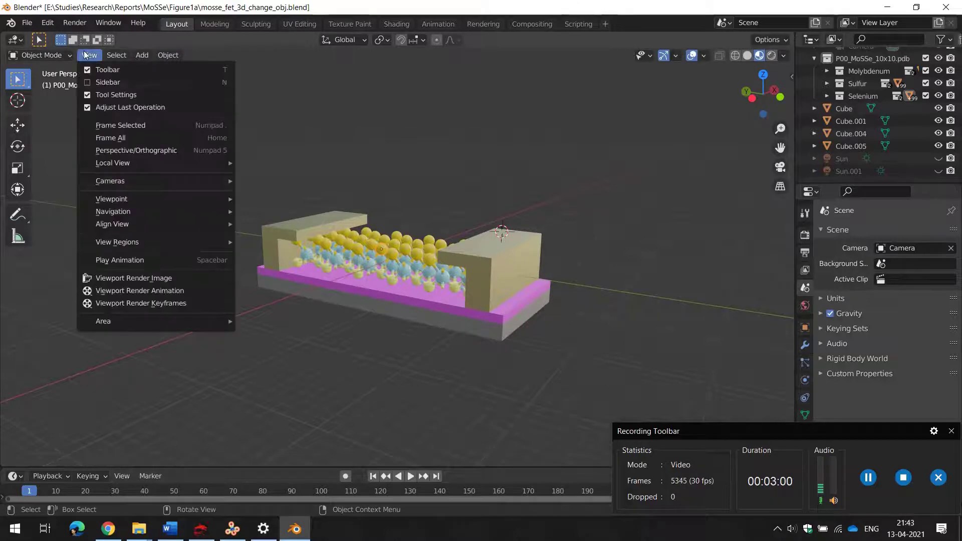
pyautogui.moveTo(177, 227)
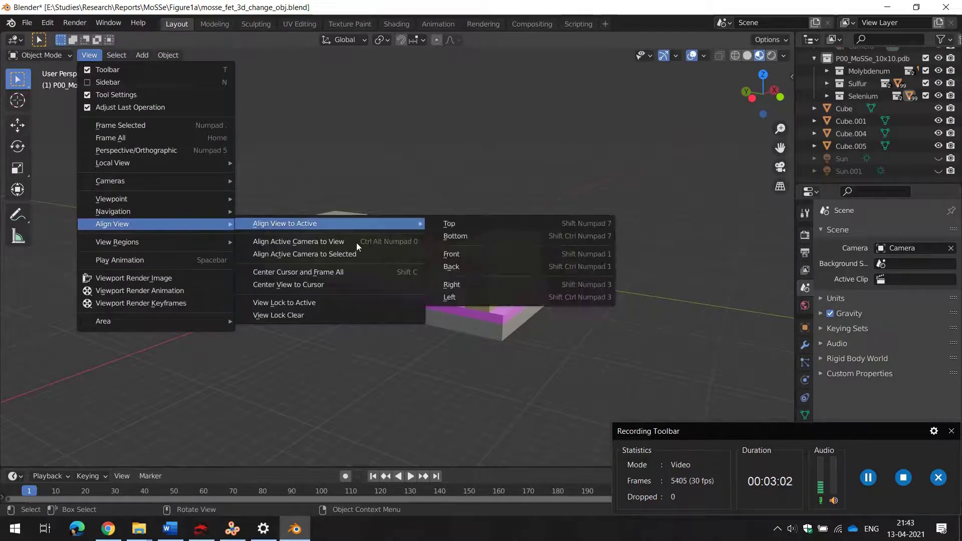
pyautogui.click(301, 242)
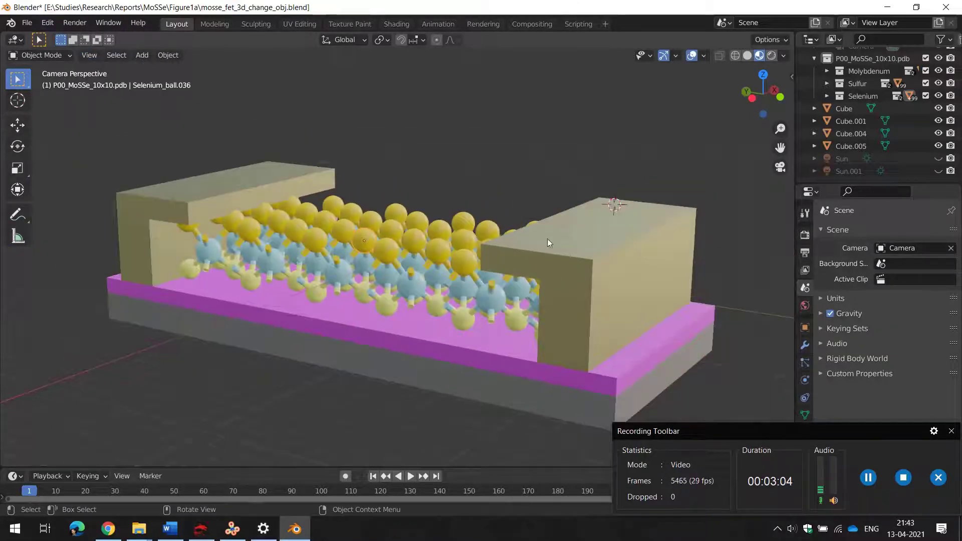
# Render the device as a still image from the camera and inspect the atoms and contact blocks in the render result.
pyautogui.click(75, 23)
pyautogui.click(98, 38)
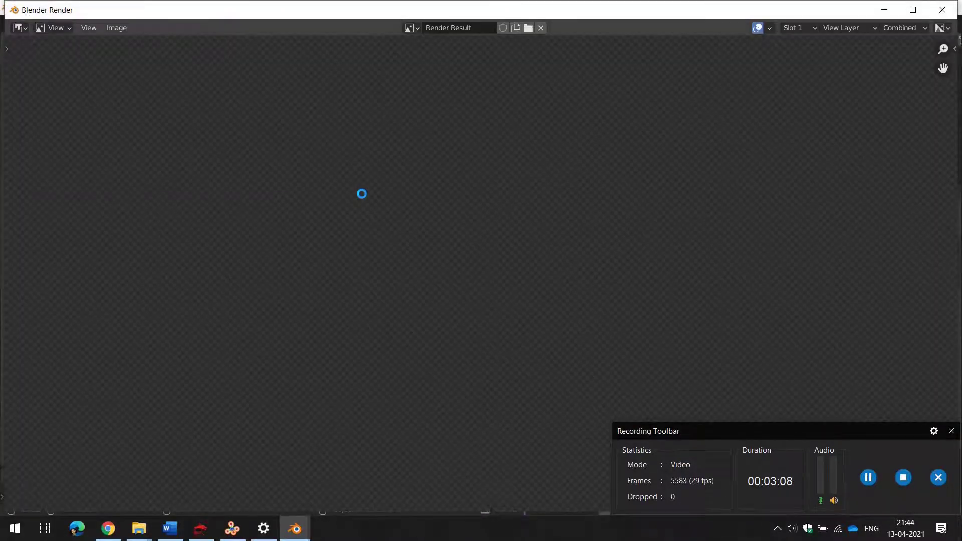
pyautogui.click(952, 431)
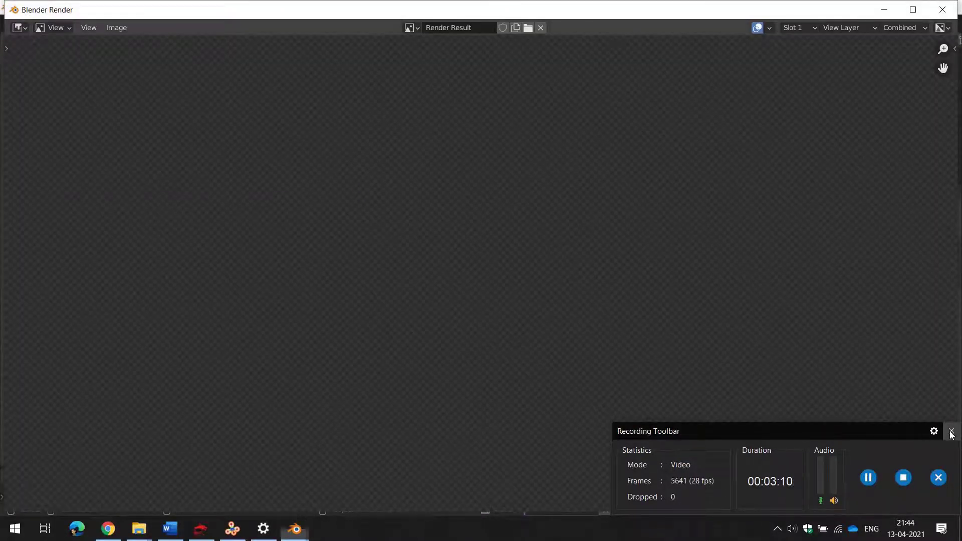
pyautogui.press('Escape')
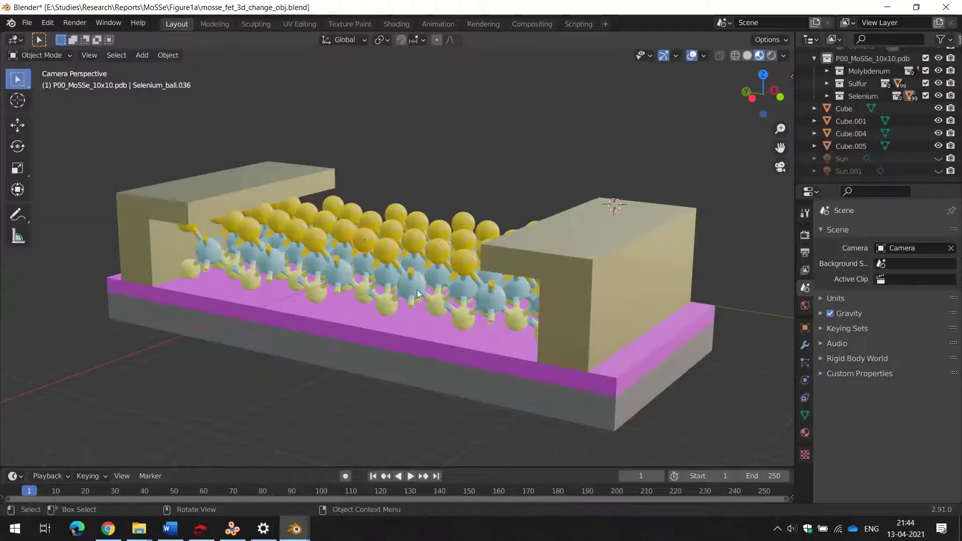
pyautogui.moveTo(295, 529)
pyautogui.click(378, 453)
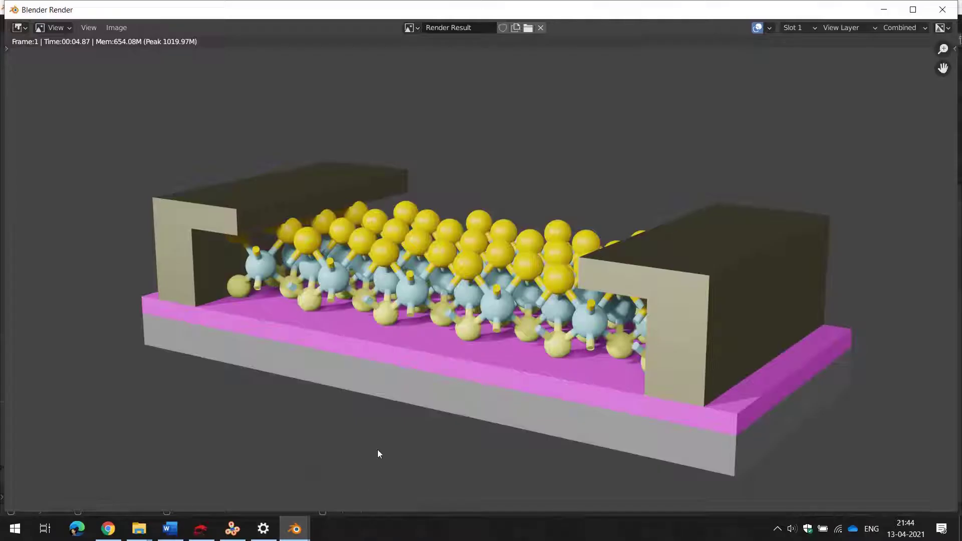
pyautogui.moveTo(498, 243); pyautogui.dragTo(475, 207, button='middle')
pyautogui.scroll(3, 507, 294)
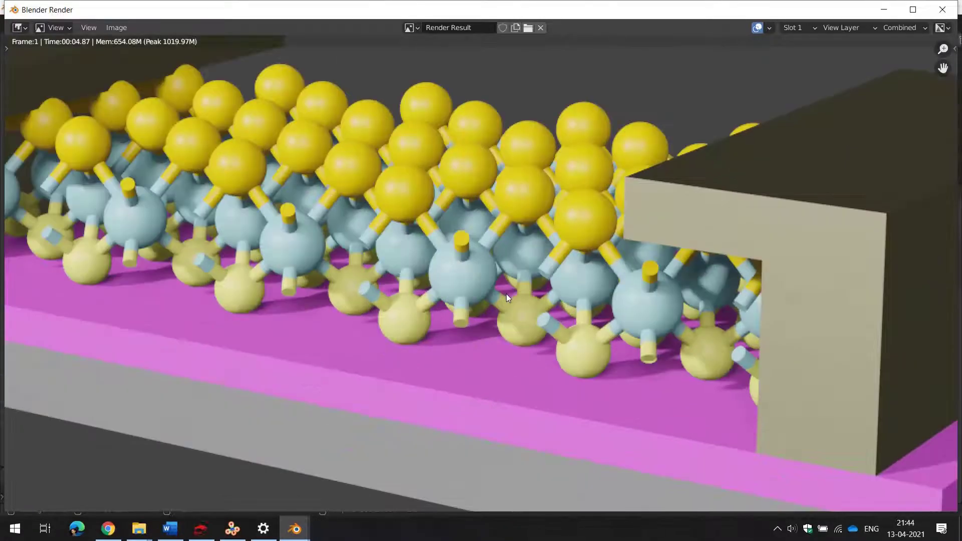
pyautogui.scroll(-5, 508, 294)
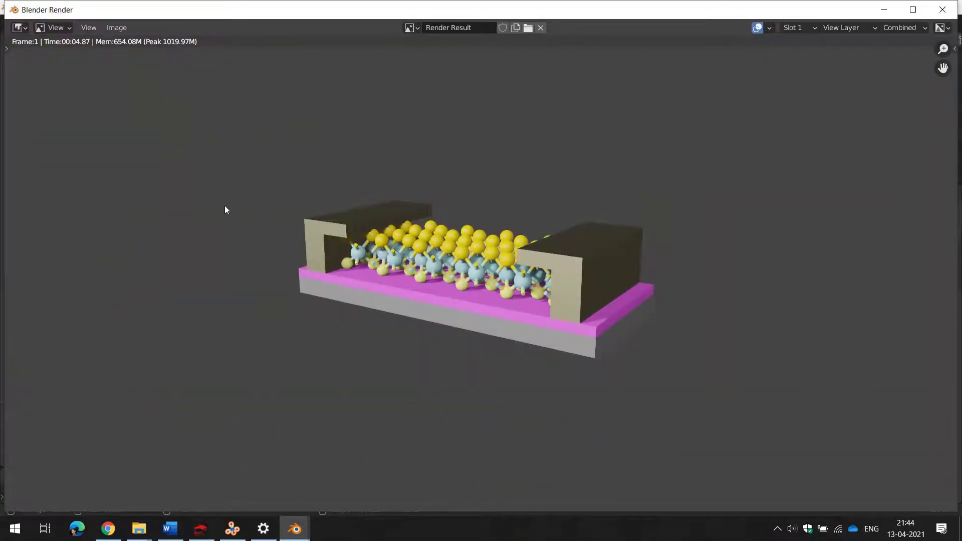